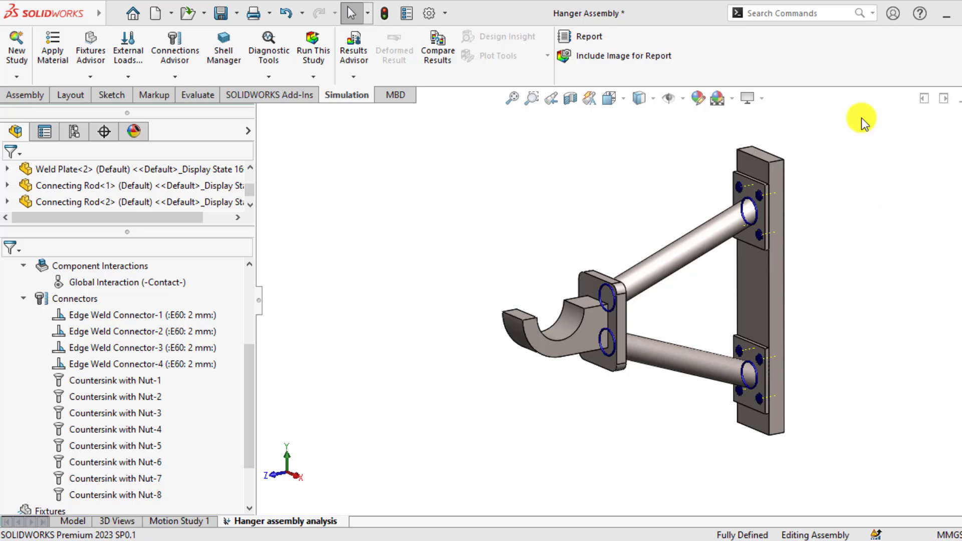
Step: Check which plates Edge Weld Connector-4 and Countersink with Nut-4 join, then clear the highlights
left_click(108, 370)
scroll(107, 371, "down", 1)
left_click(121, 367)
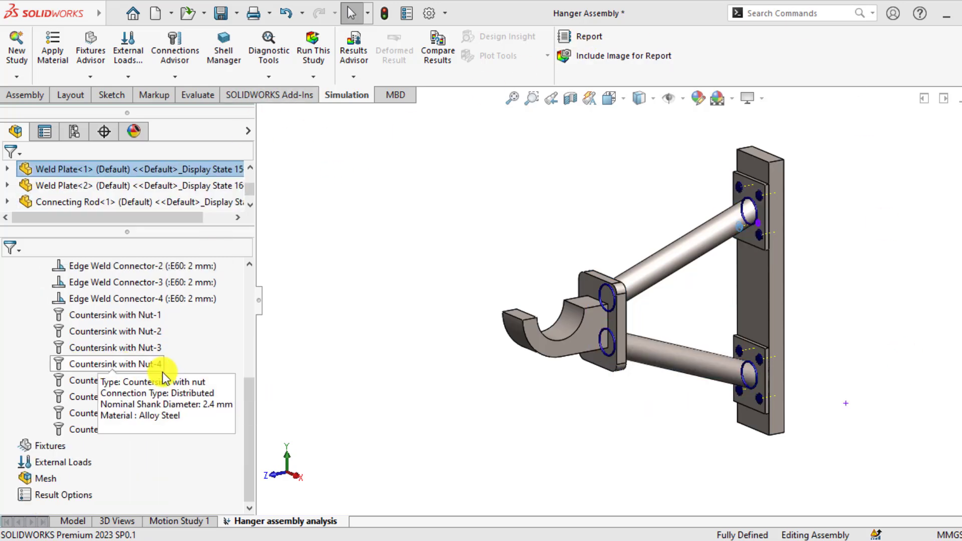
left_click(325, 330)
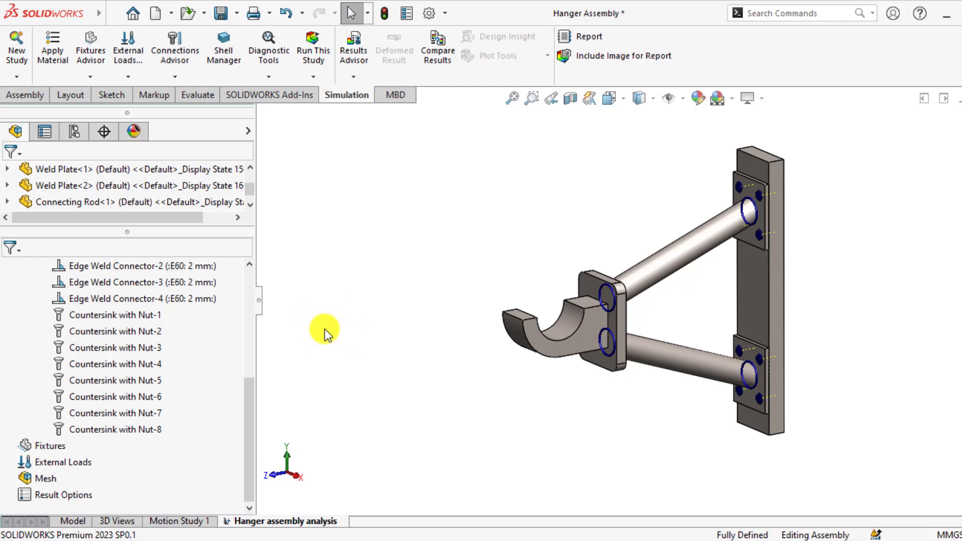
Step: Fix the back plate's rear face with a Fixed Geometry restraint, Fixed-1
right_click(46, 446)
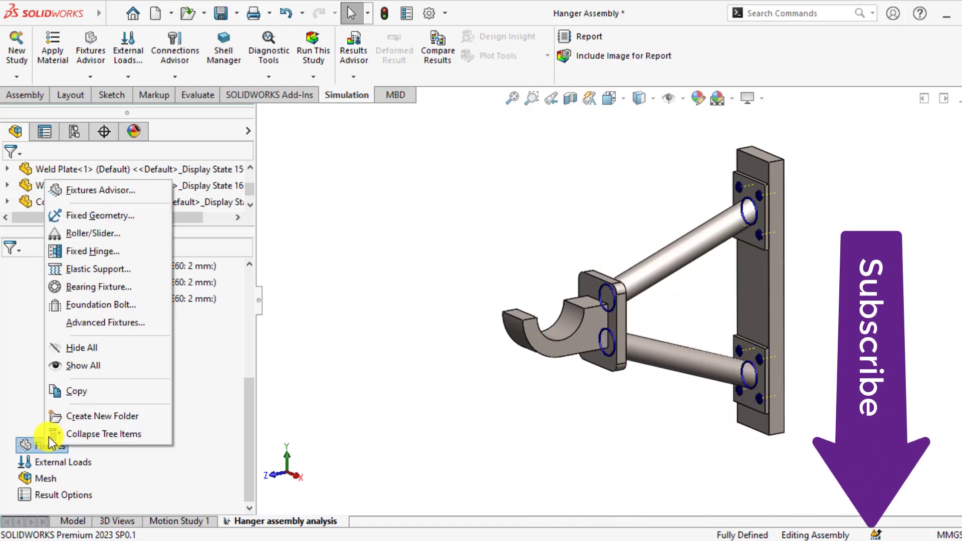
left_click(95, 217)
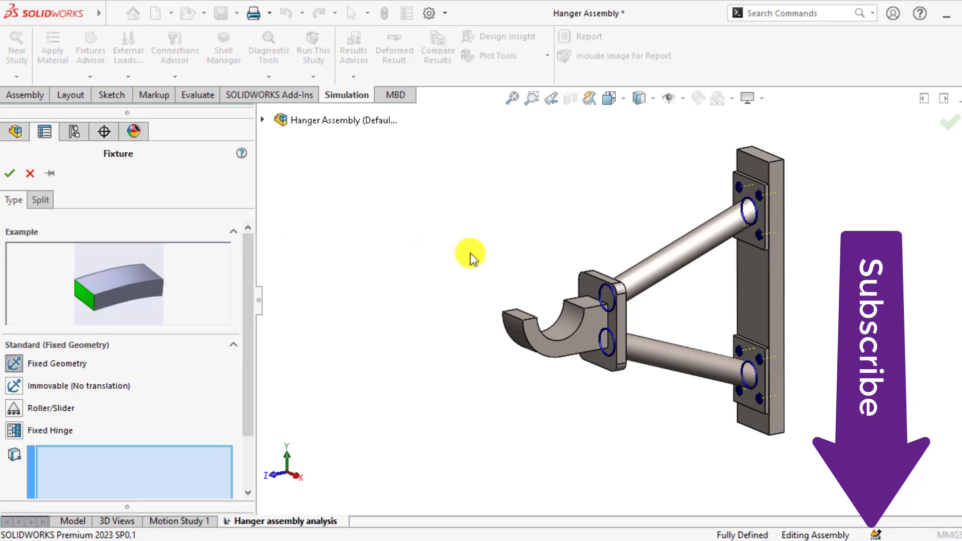
middle_click_drag(471, 258, 810, 326)
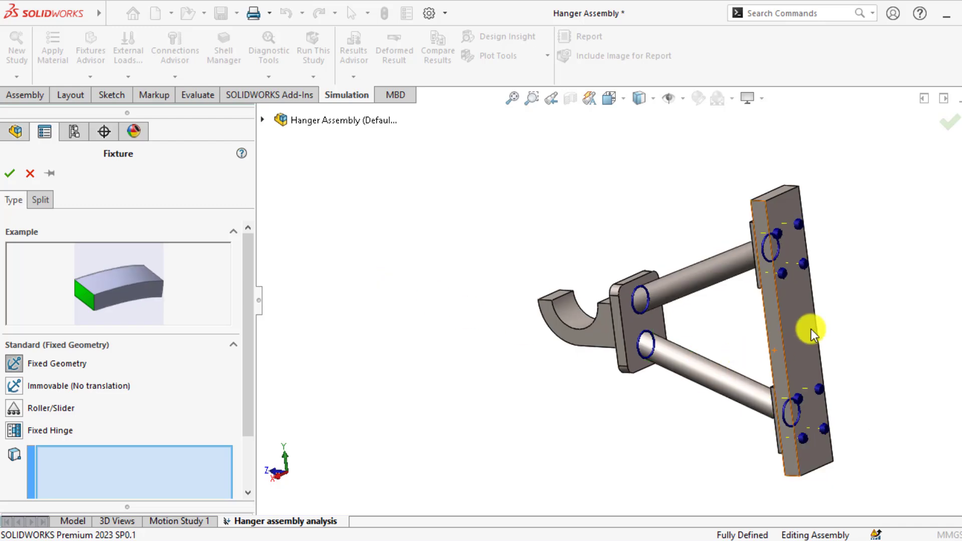
left_click(806, 327)
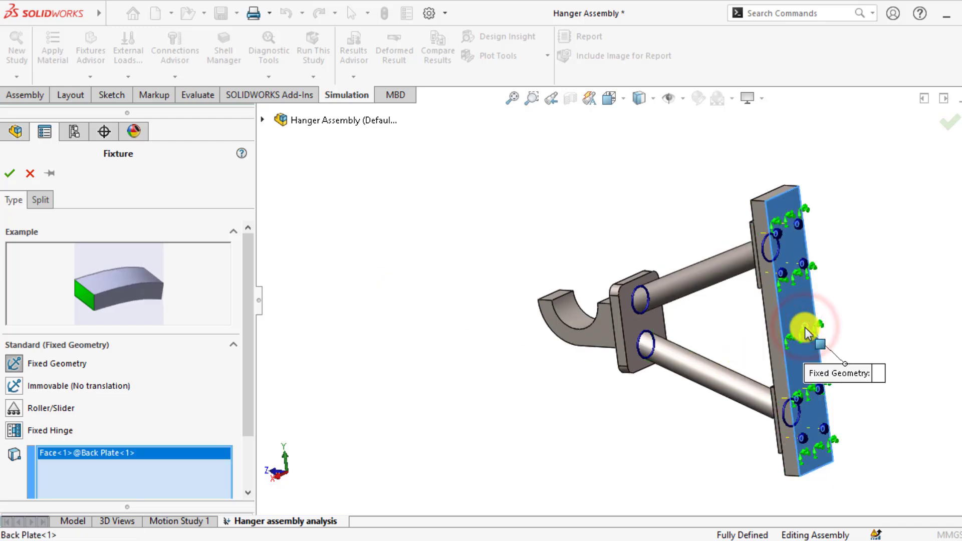
left_click(11, 176)
middle_click_drag(428, 318, 514, 346)
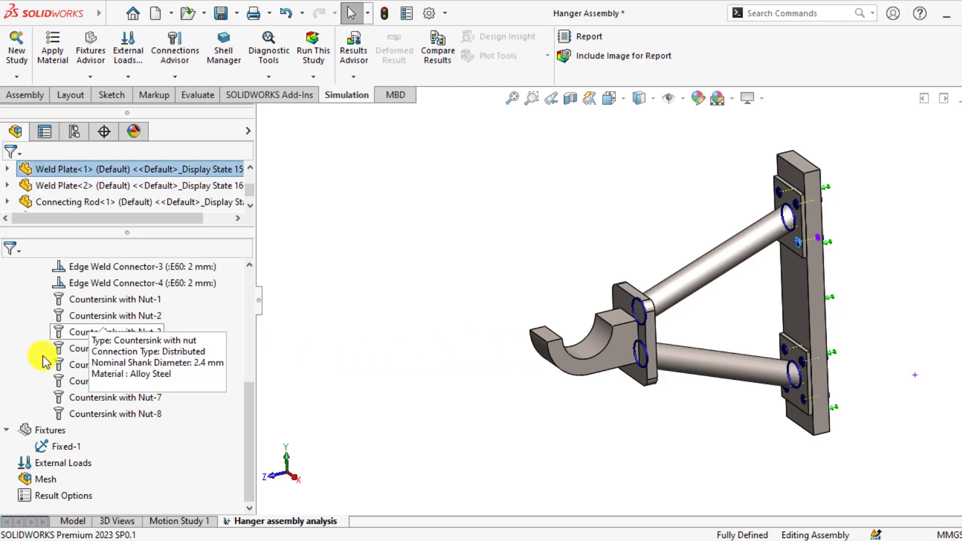
Step: Start a Force load on the hook's inner curved face, using Top Plane as the direction reference
right_click(51, 472)
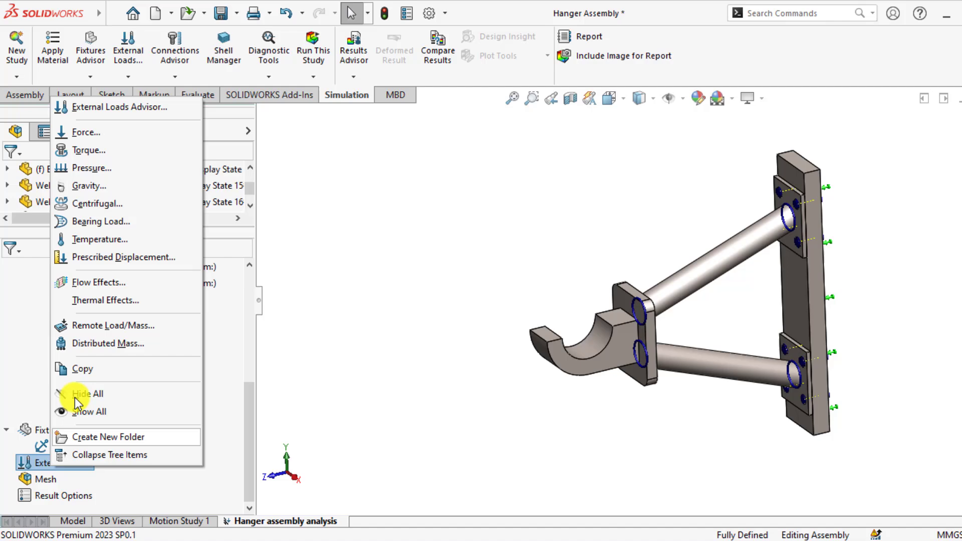
left_click(86, 132)
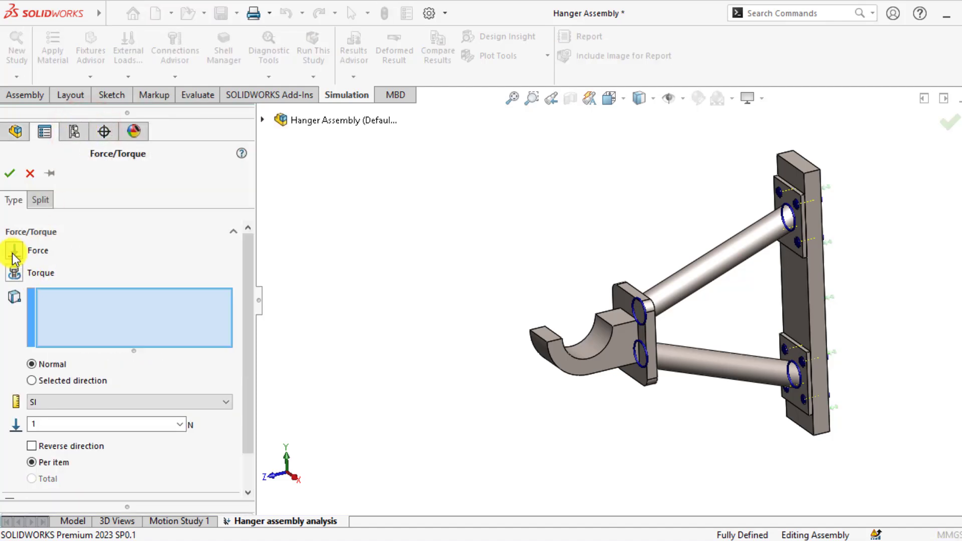
left_click(70, 305)
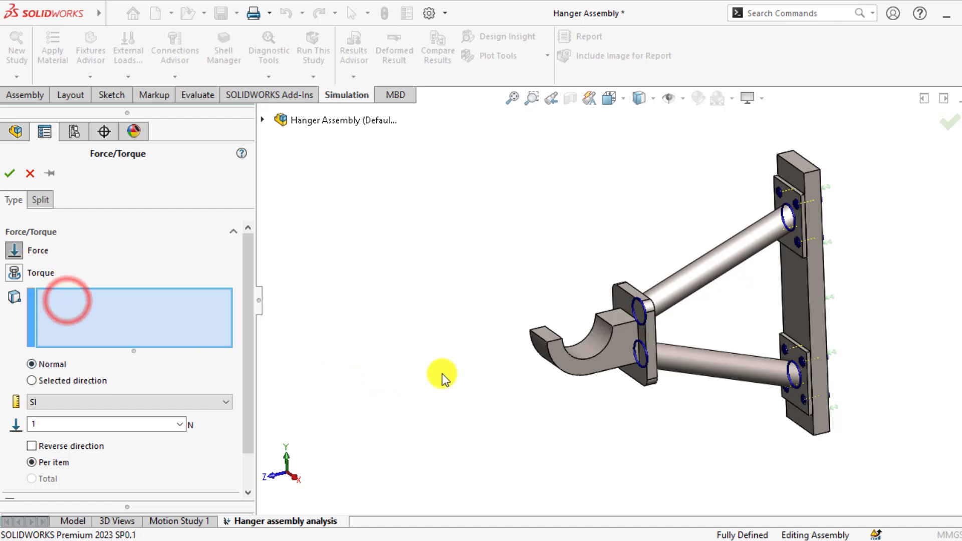
left_click(596, 354)
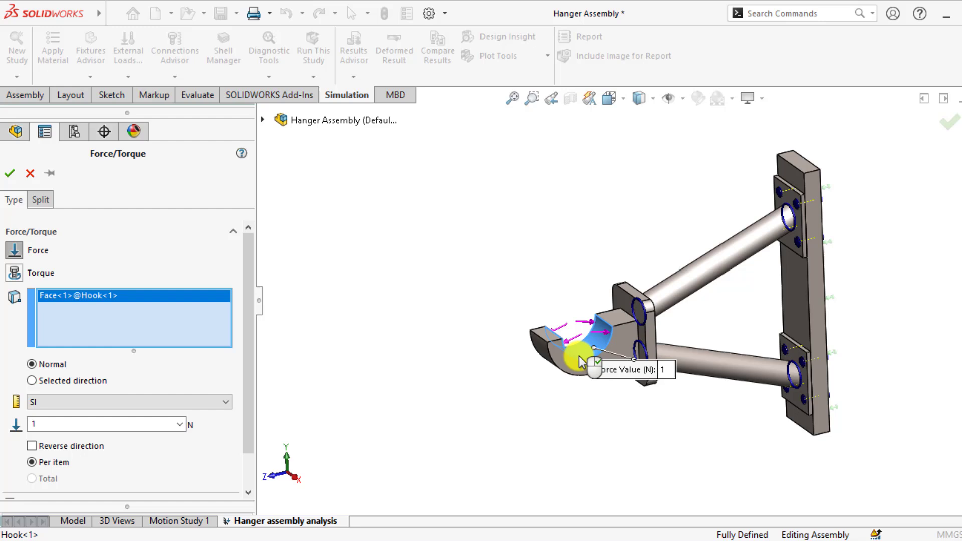
left_click(31, 381)
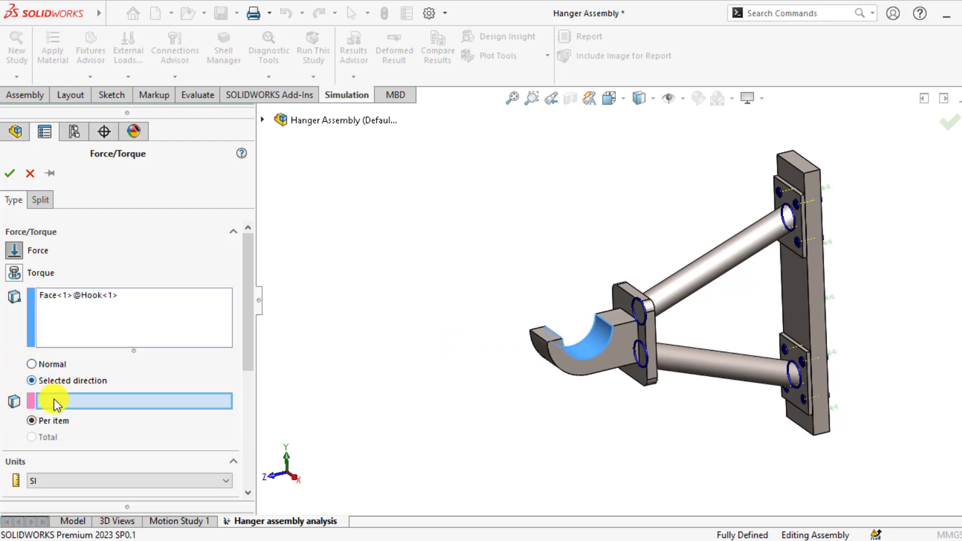
left_click(59, 404)
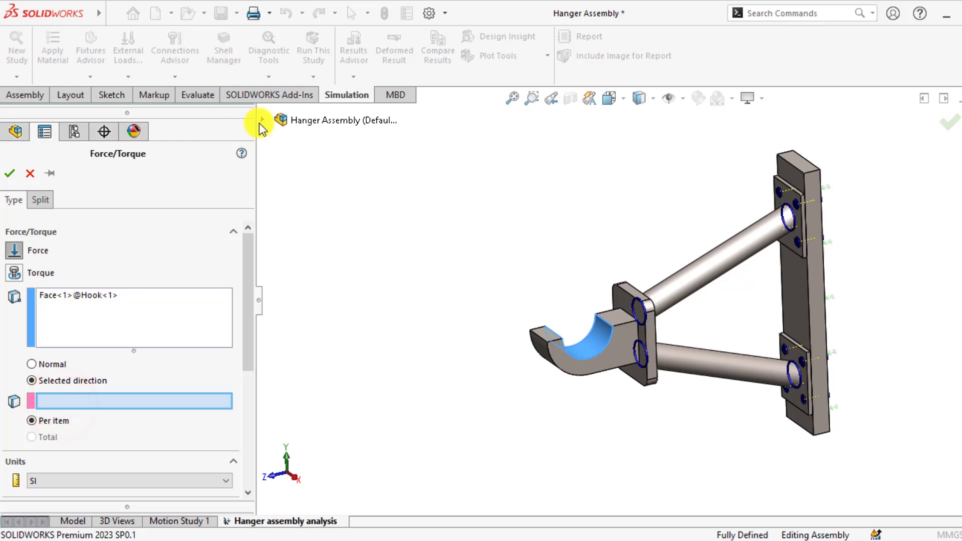
left_click(262, 120)
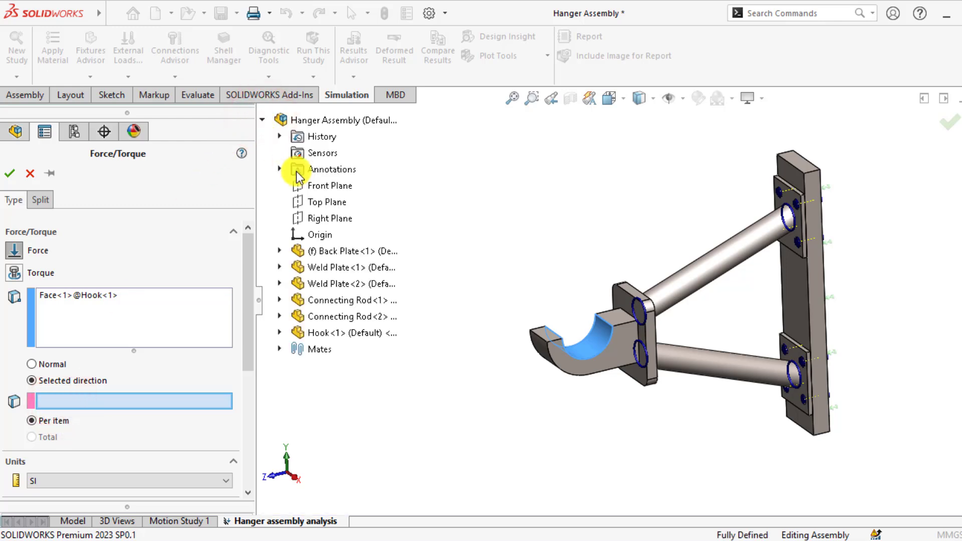
left_click(316, 202)
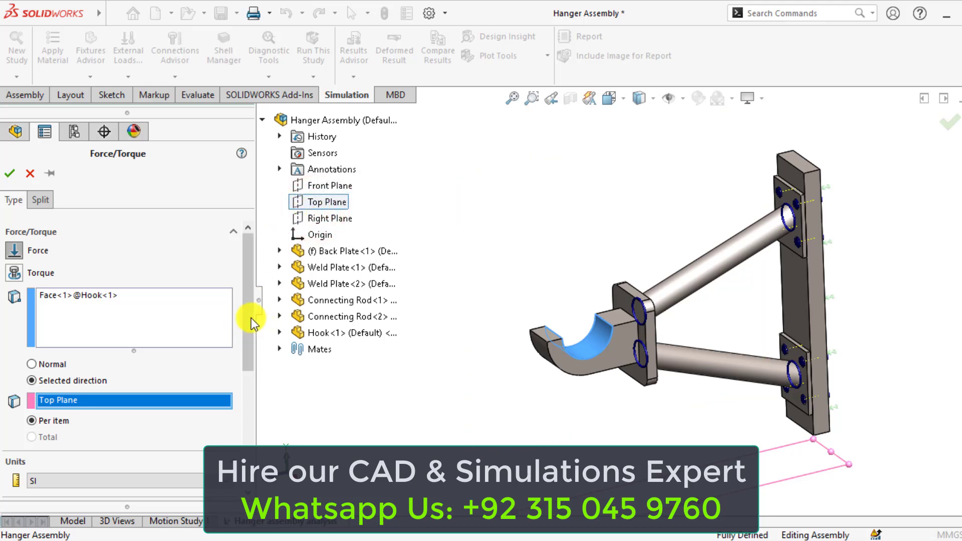
Step: Set the force to 600 N in SI units, normal to Top Plane and reversed downward
left_click_drag(245, 321, 245, 371)
left_click(161, 377)
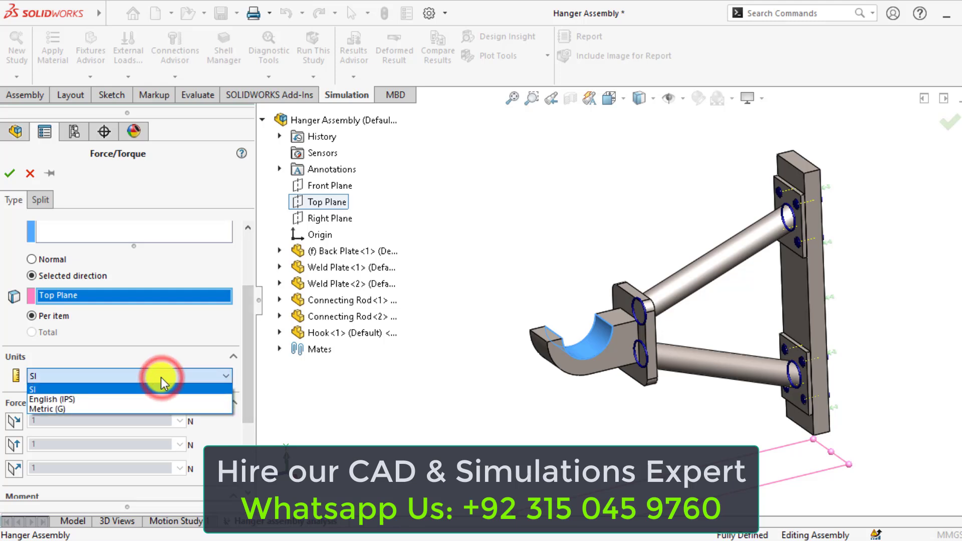
left_click(83, 400)
scroll(246, 382, "down", 4)
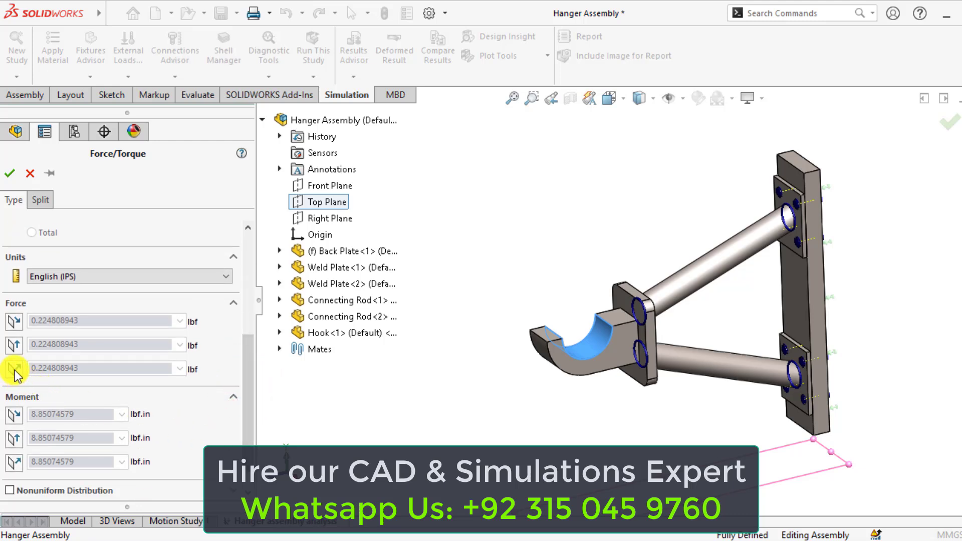
left_click(15, 371)
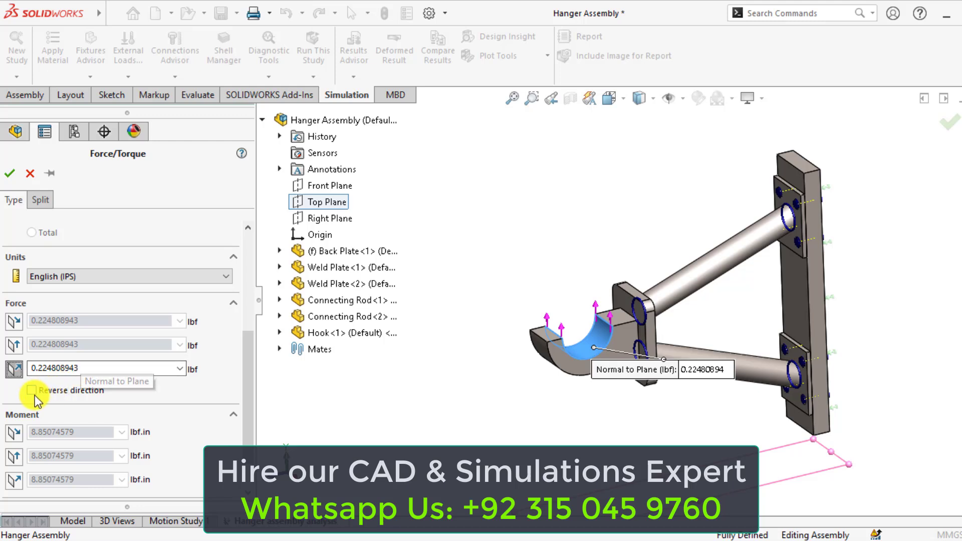
left_click(31, 390)
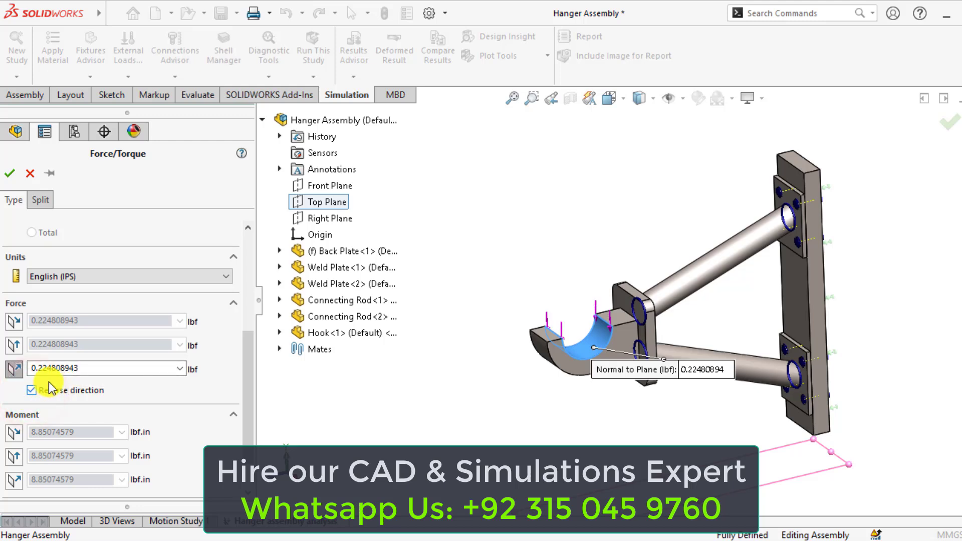
double_click(71, 368)
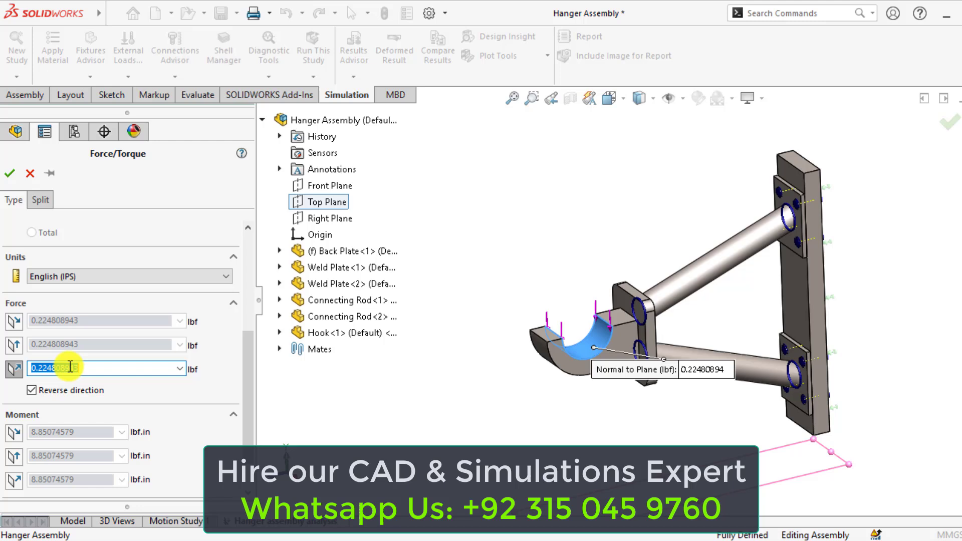
left_click(108, 277)
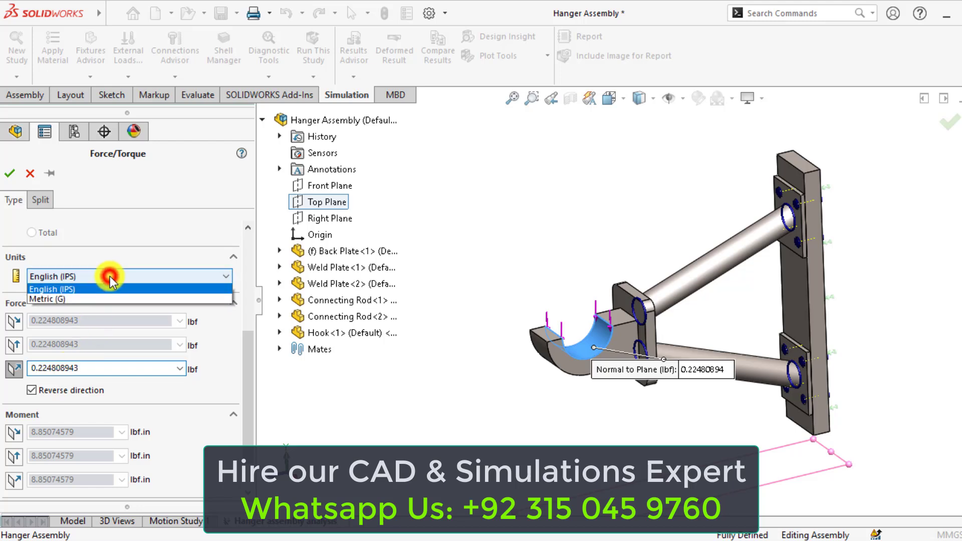
left_click(71, 290)
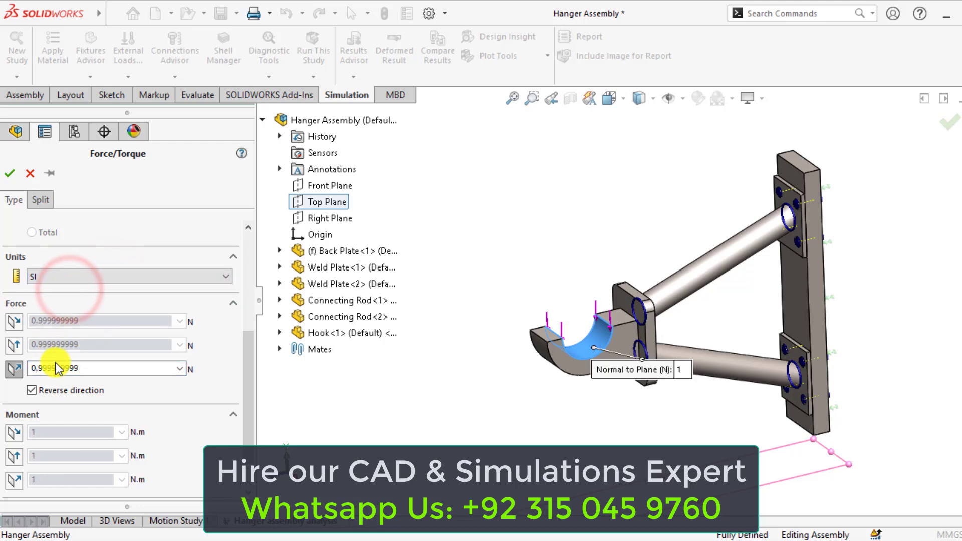
double_click(78, 369)
type("6")
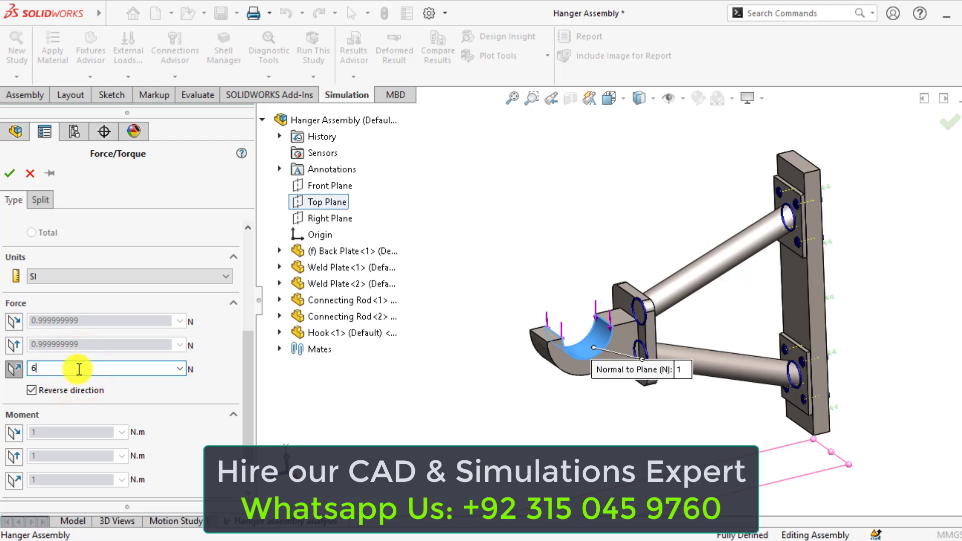
type("00")
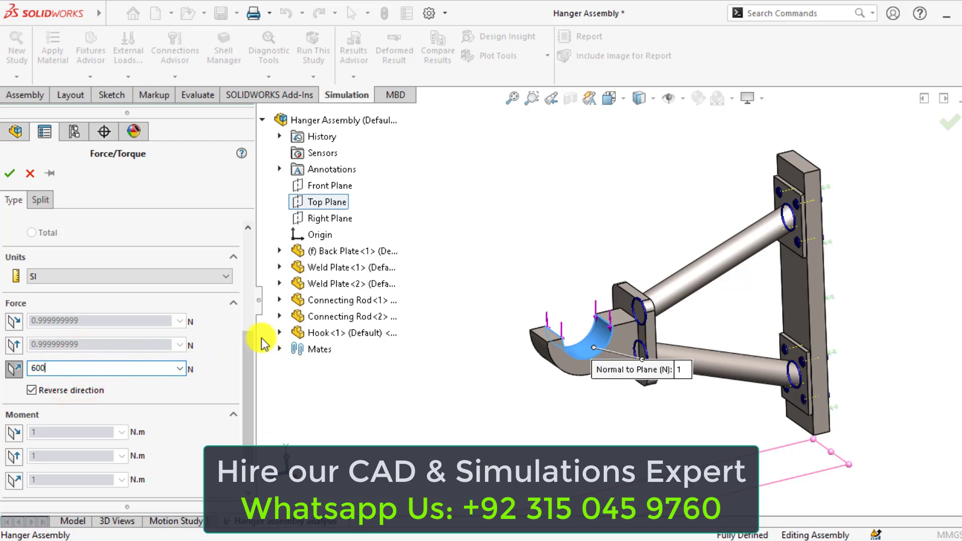
Step: Enlarge the force arrow symbol size to 200 and confirm the load
left_click_drag(250, 356, 251, 393)
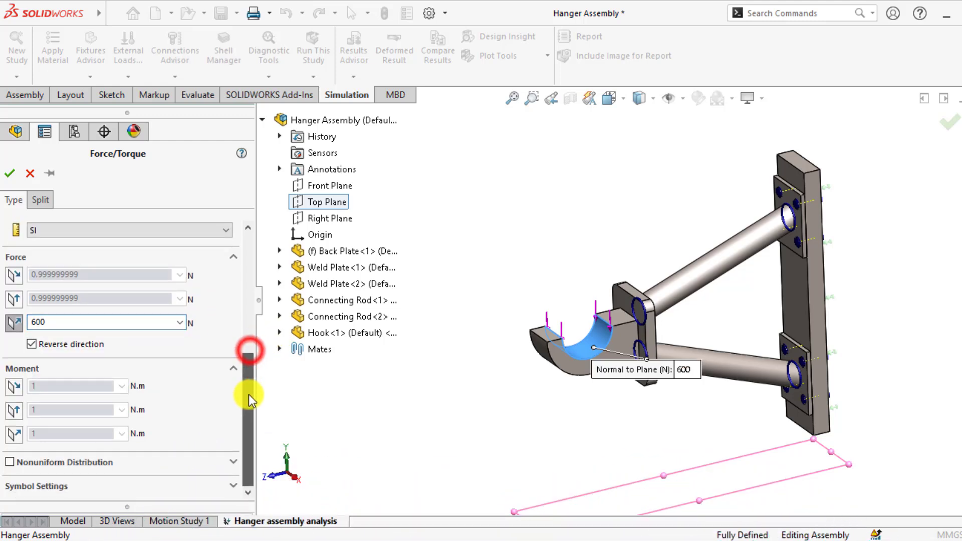
left_click(38, 487)
left_click_drag(248, 391, 243, 466)
double_click(118, 463)
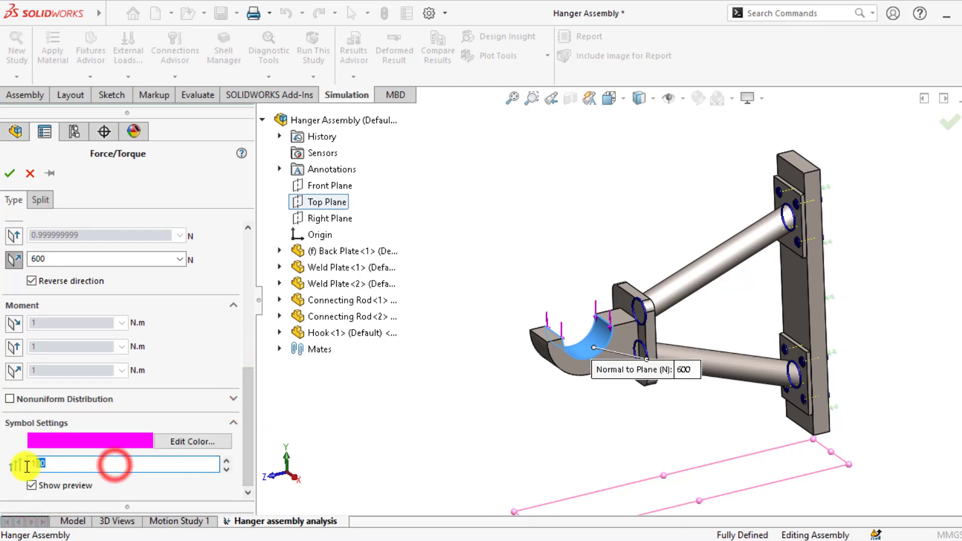
type("2")
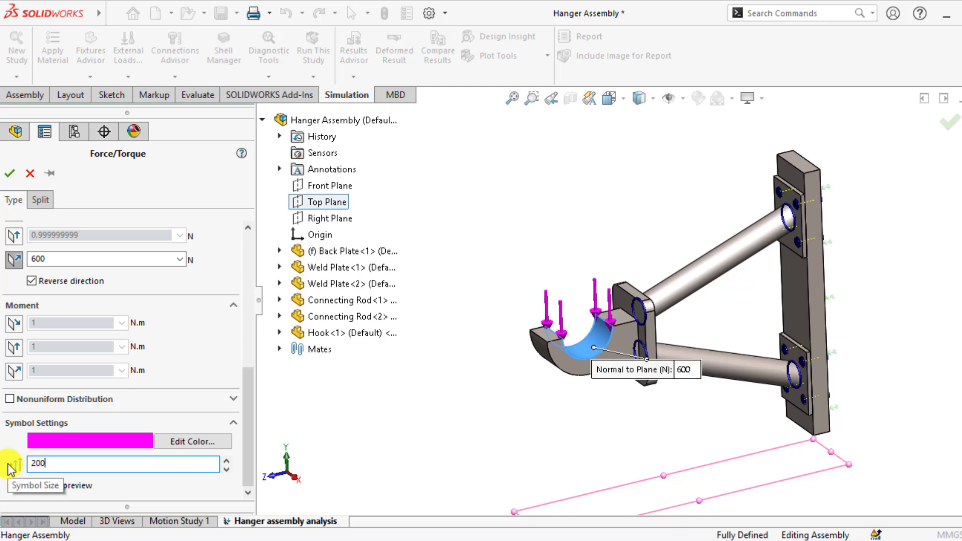
left_click(15, 255)
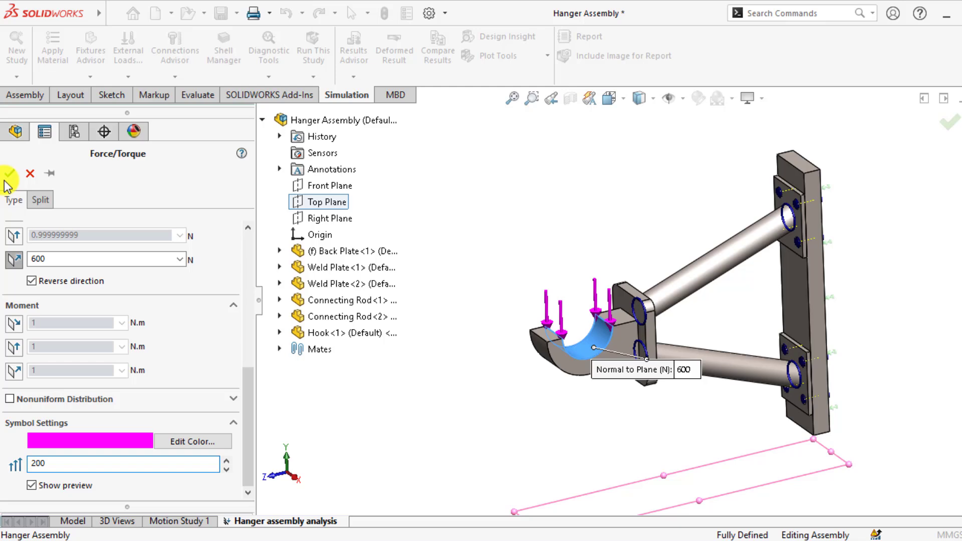
left_click(11, 174)
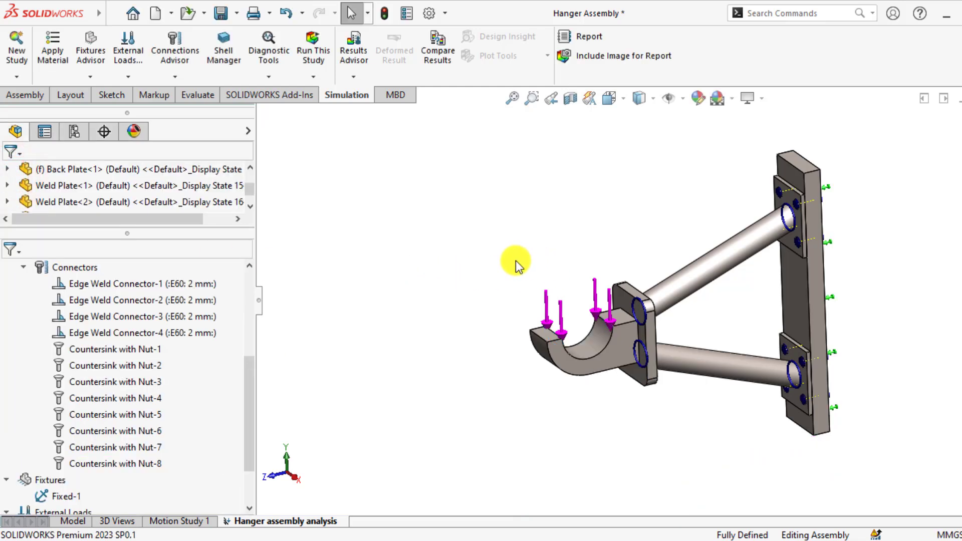
Step: Mesh the hanger assembly with a curvature-based mesh at the default density
left_click(482, 258)
scroll(39, 362, "up", 1)
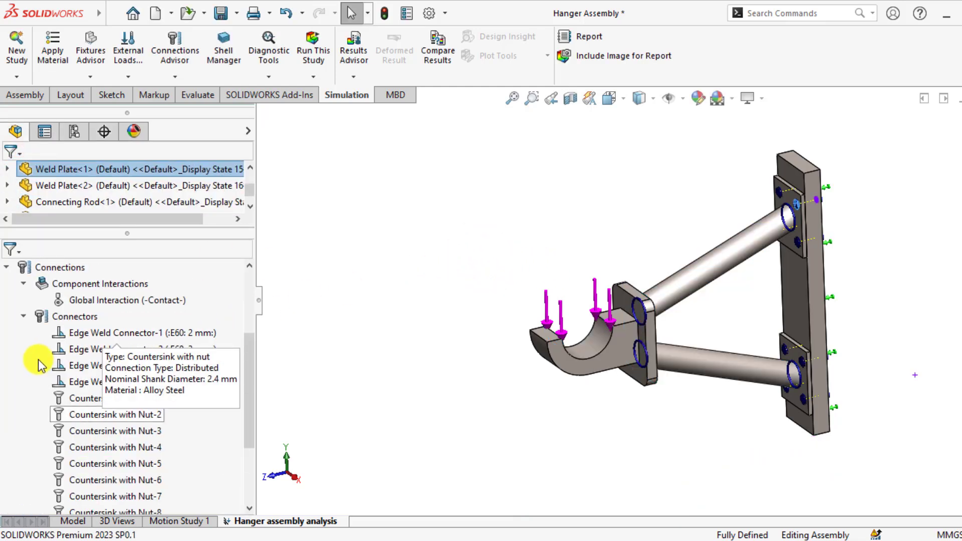
scroll(39, 362, "down", 2)
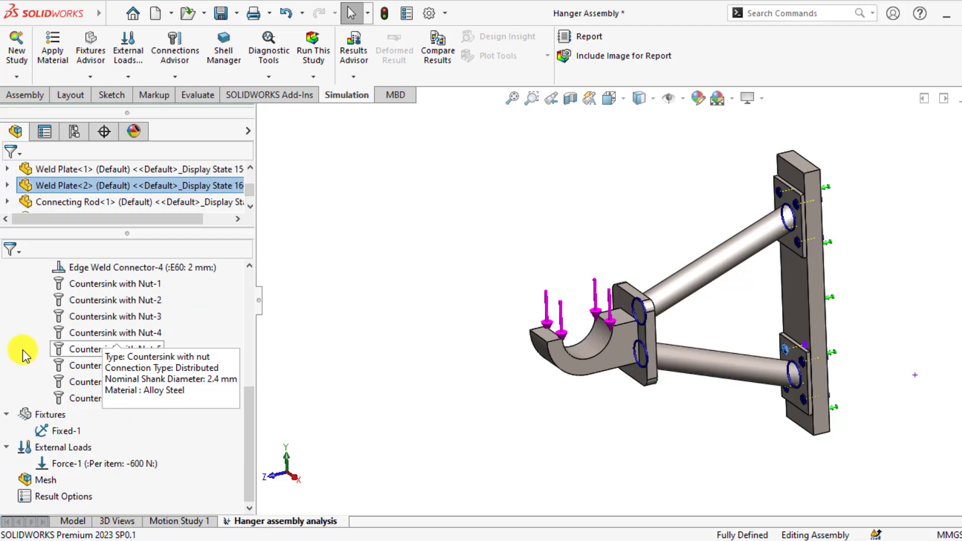
right_click(38, 485)
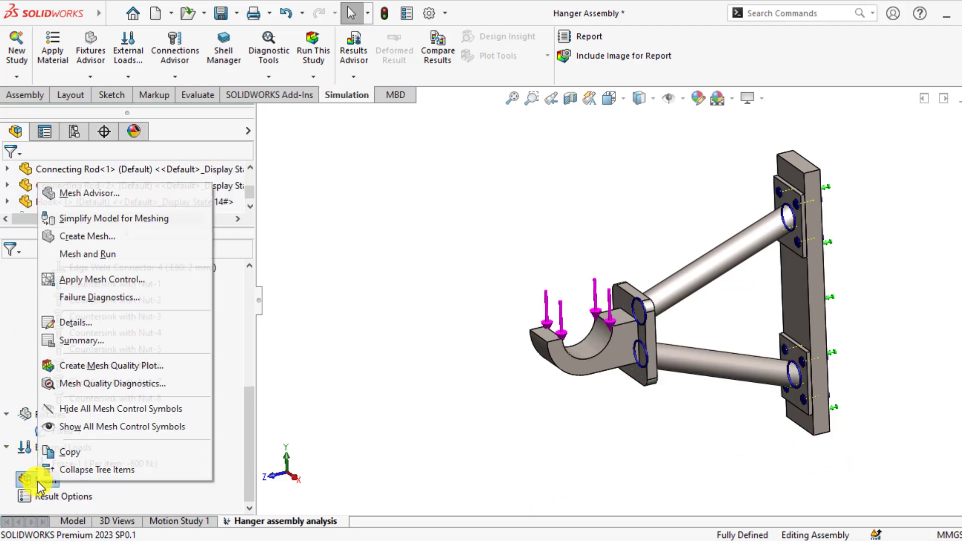
left_click(85, 240)
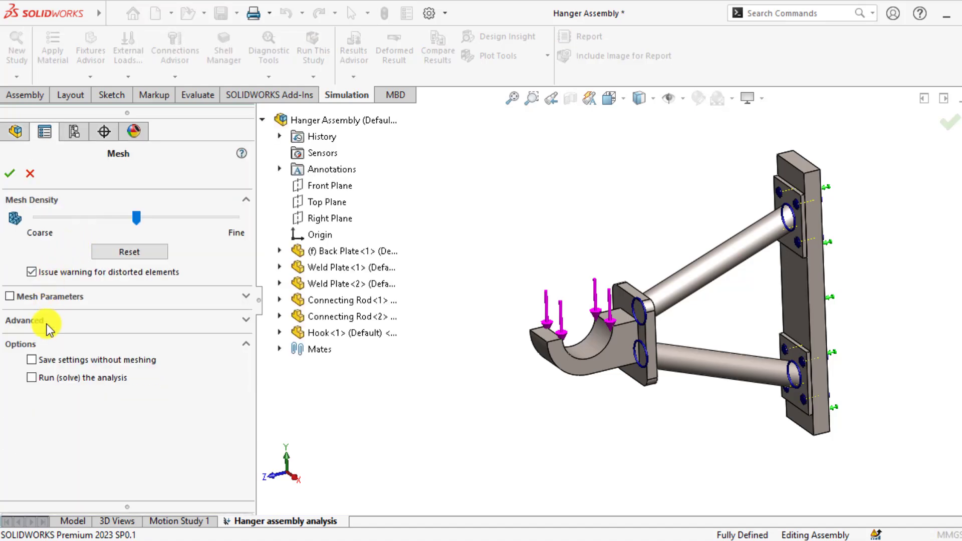
left_click(66, 298)
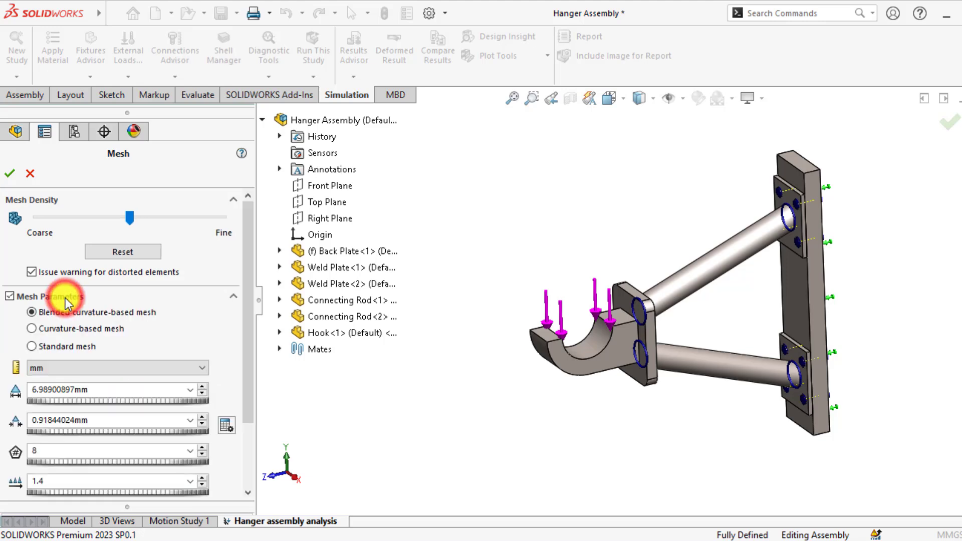
left_click(31, 328)
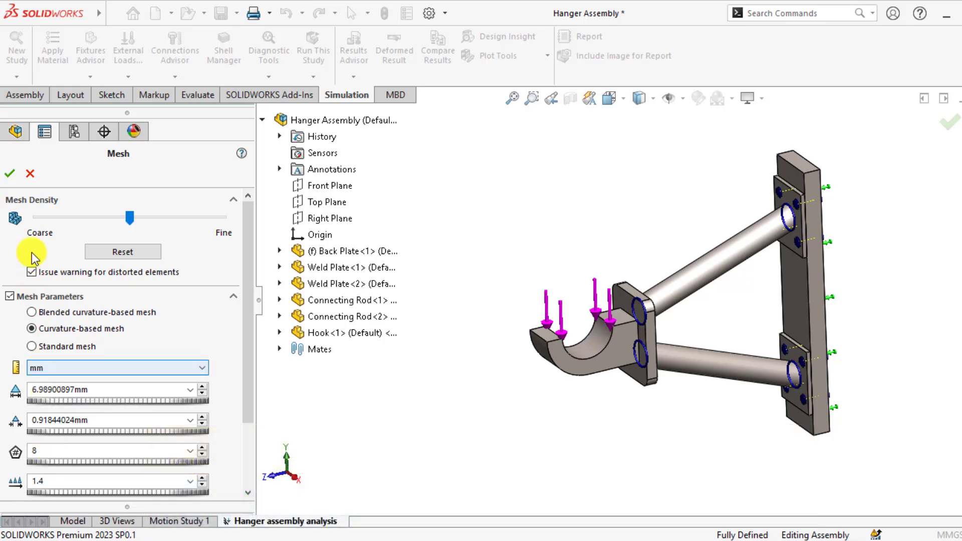
left_click(9, 174)
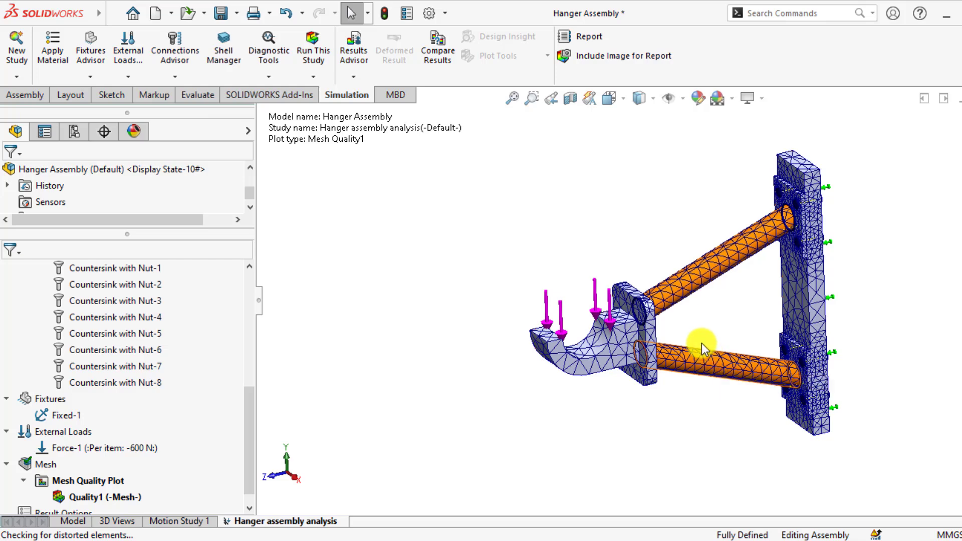
Step: Review the Quality1 mesh plot alongside the Fixed-1 restraint and 600 N force
left_click_drag(246, 414, 251, 452)
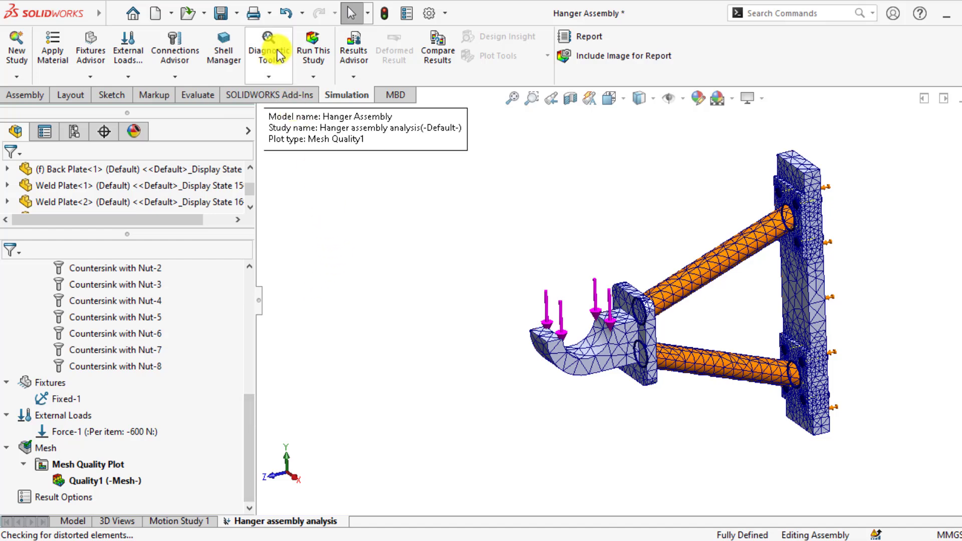
Step: Run the hanger's static study from the Simulation tab
left_click(315, 52)
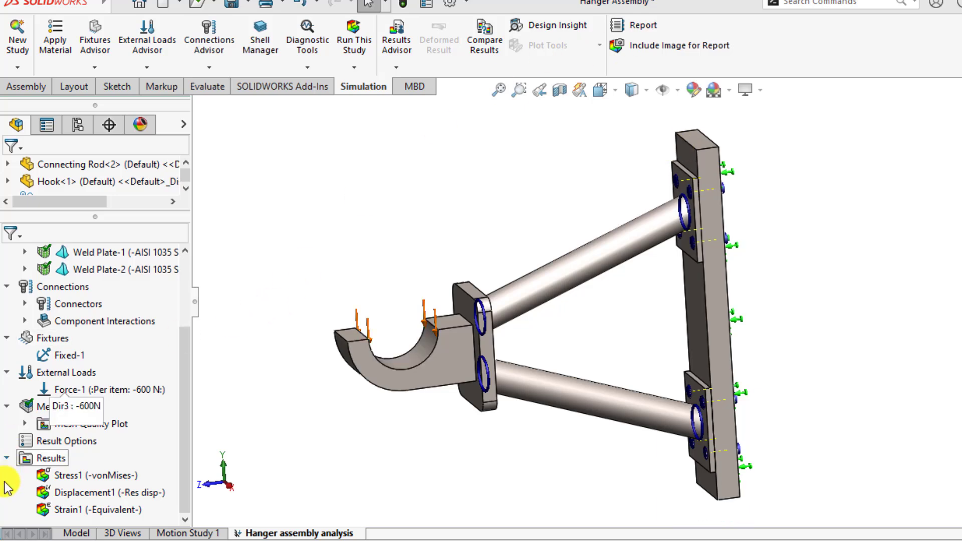
Step: Display the Stress1 von Mises plot, peaking at 1.829e+08 N/m^2
double_click(64, 476)
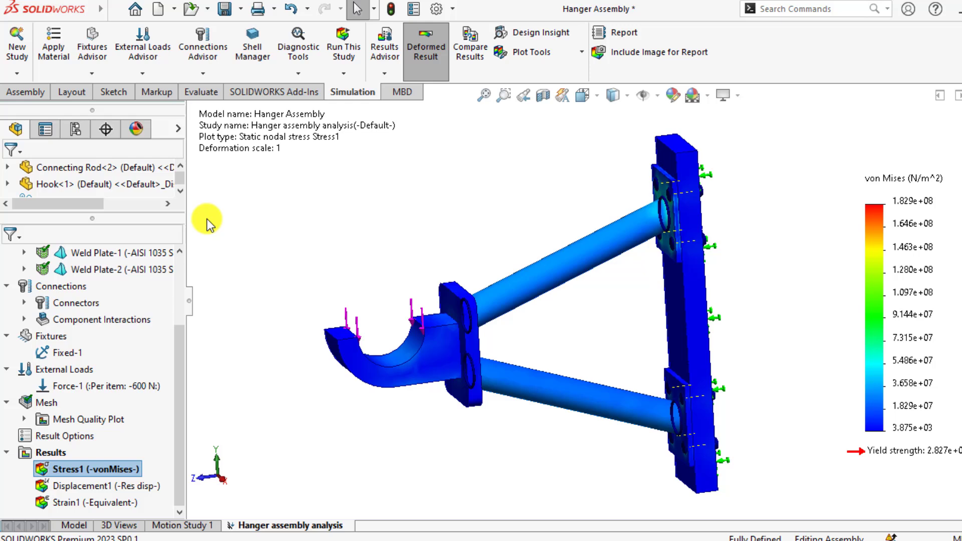
Step: Add a default Factor of Safety1 plot (min FOS 1.5) and show Displacement1
left_click(38, 454)
right_click(38, 454)
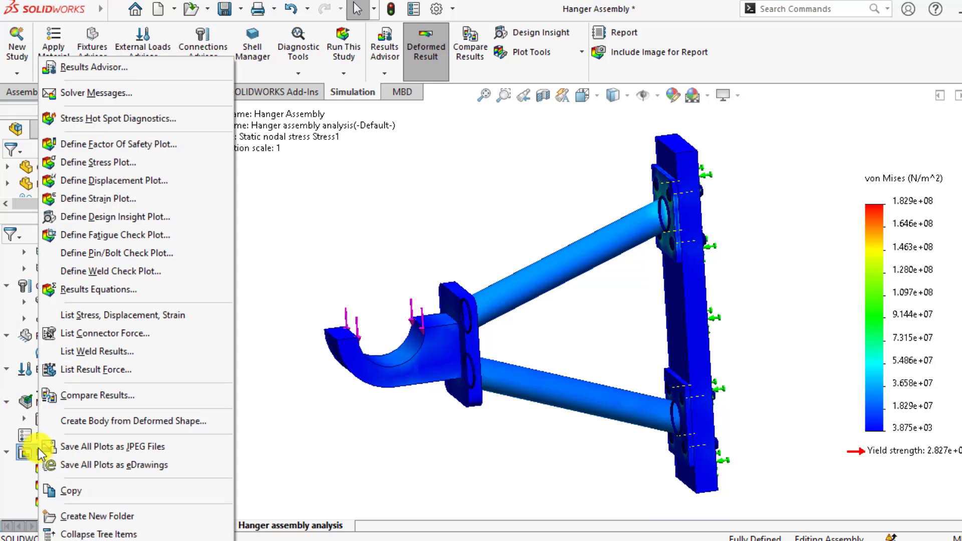
left_click(112, 146)
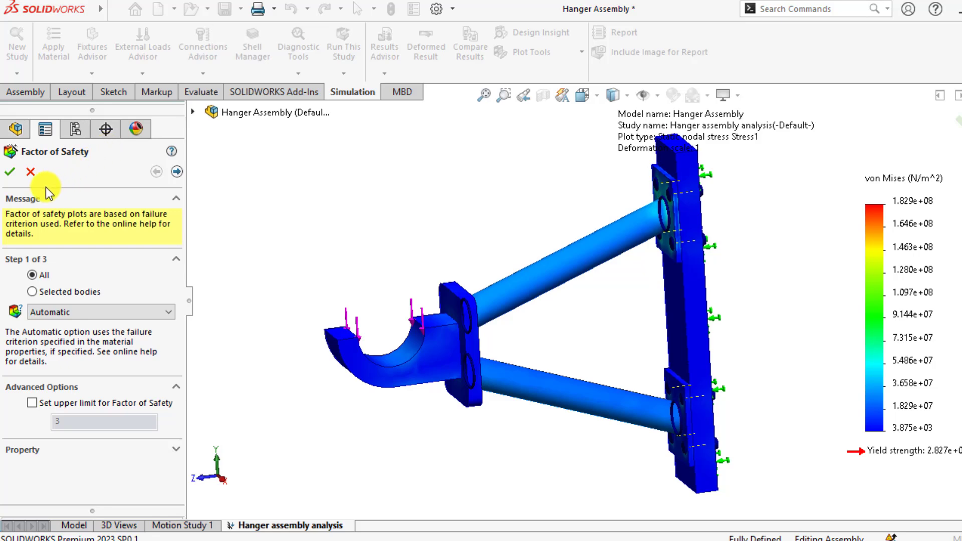
left_click(10, 172)
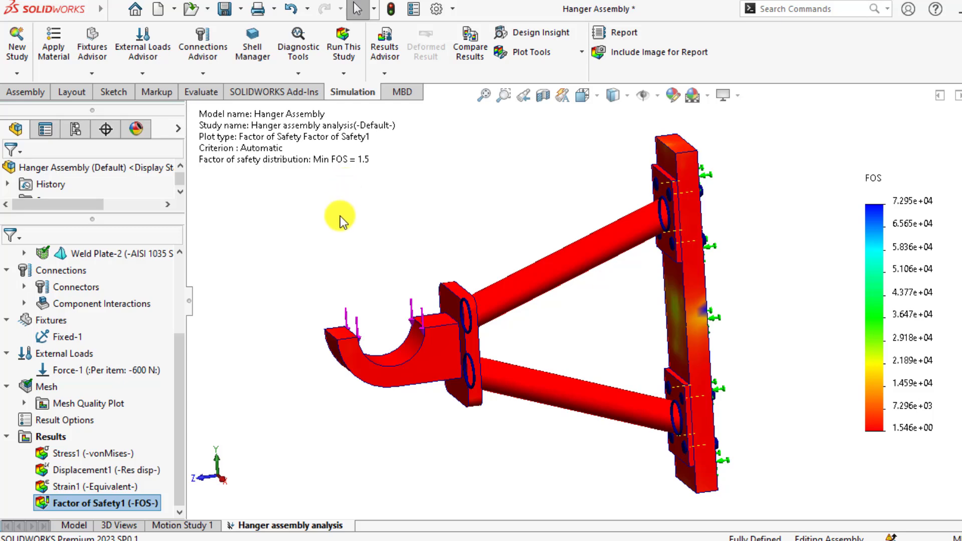
left_click(78, 471)
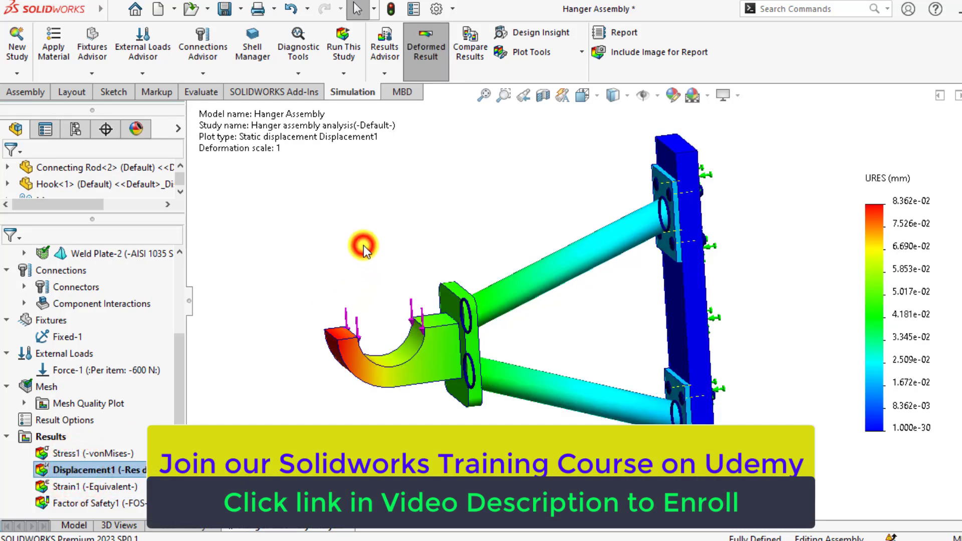
Step: Set Displacement1's deformed shape to a user-defined scale of 50
left_click(363, 245)
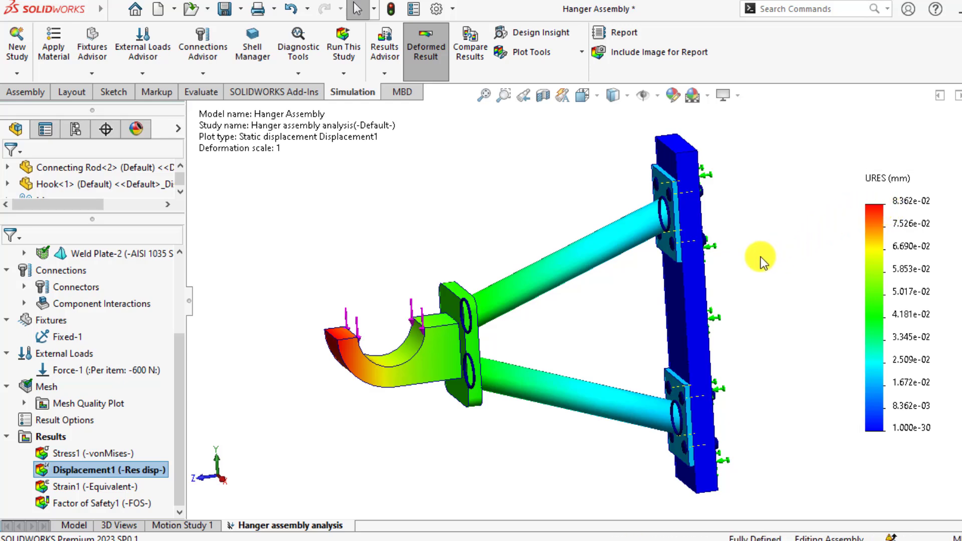
right_click(59, 470)
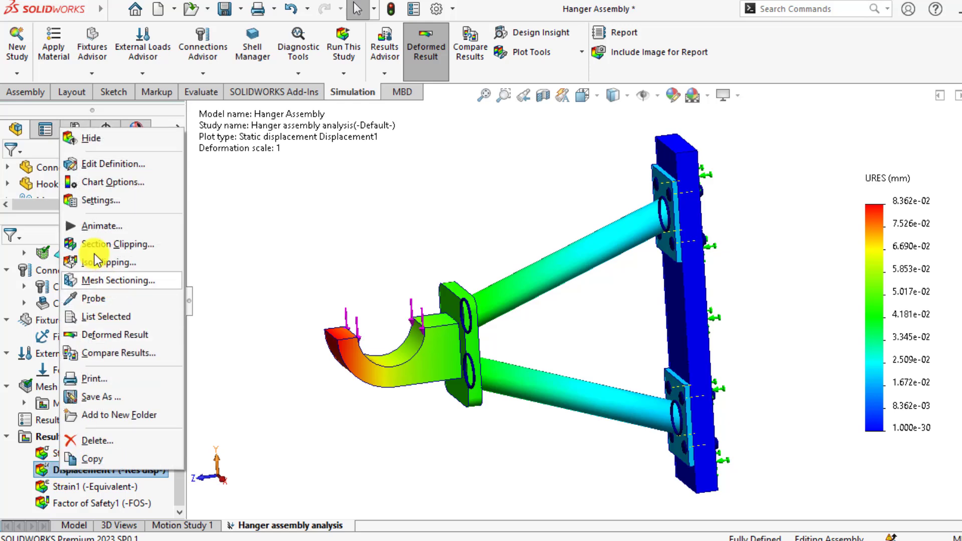
left_click(95, 164)
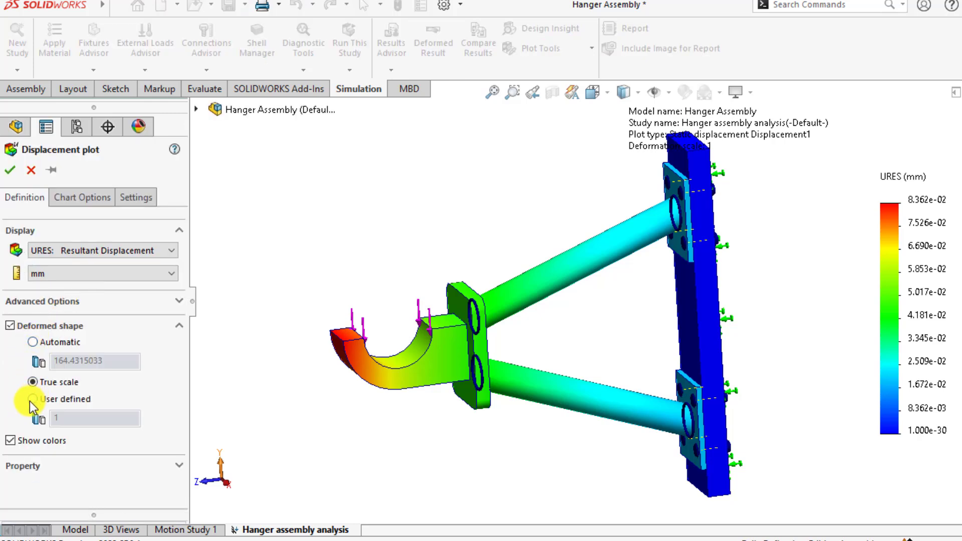
left_click(29, 400)
left_click(46, 419)
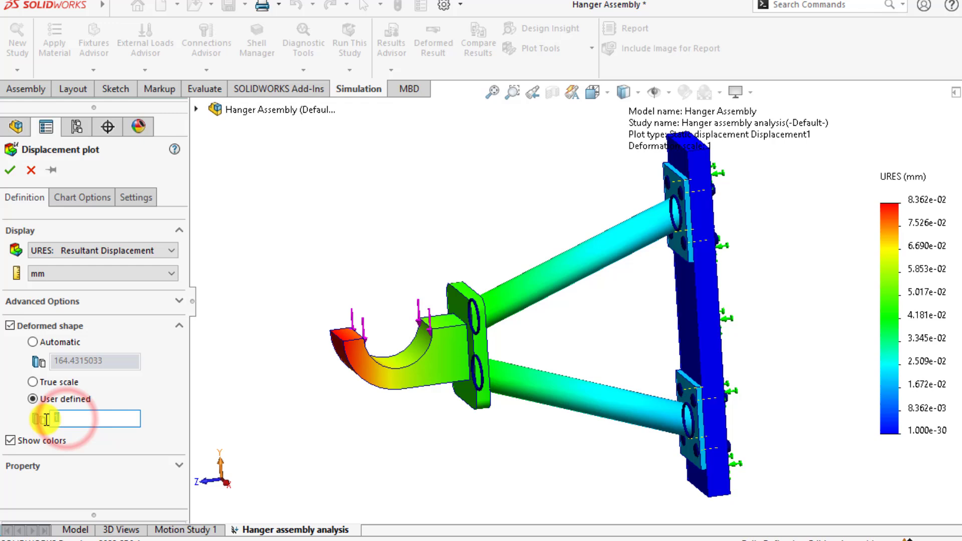
type("50")
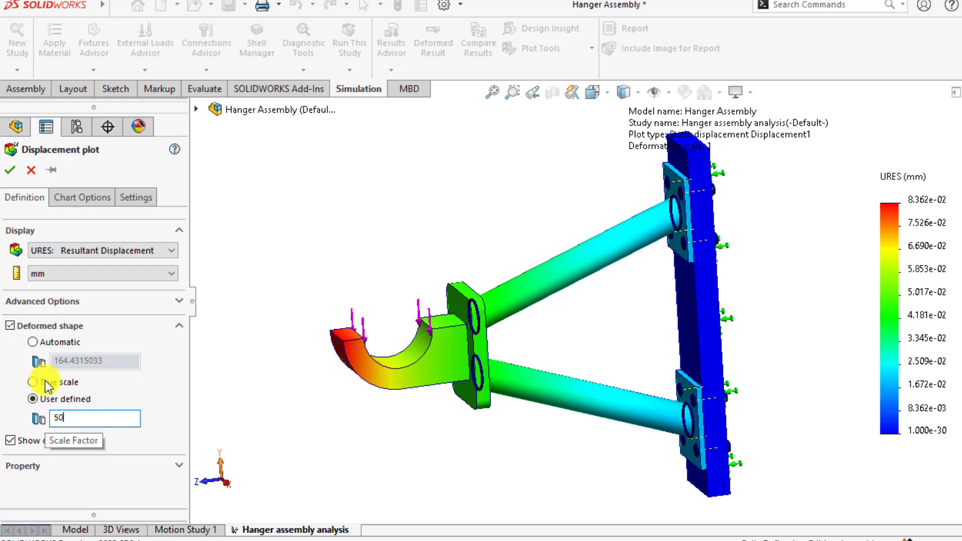
left_click(10, 170)
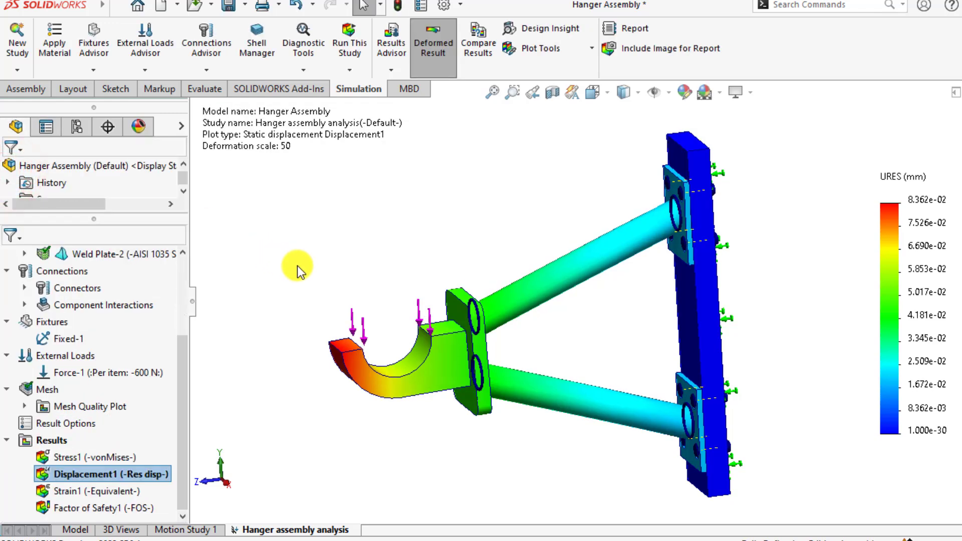
right_click(52, 444)
left_click(320, 470)
right_click(114, 477)
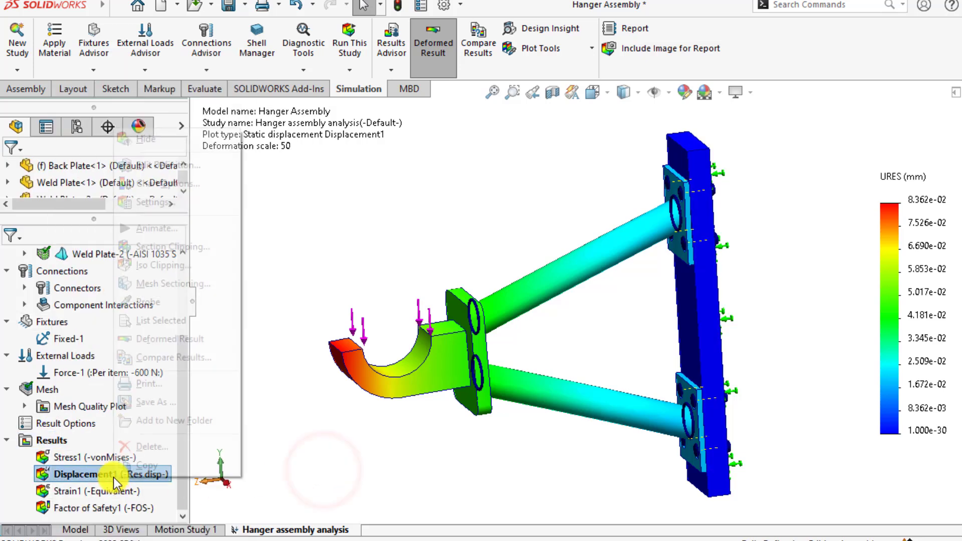
left_click(162, 229)
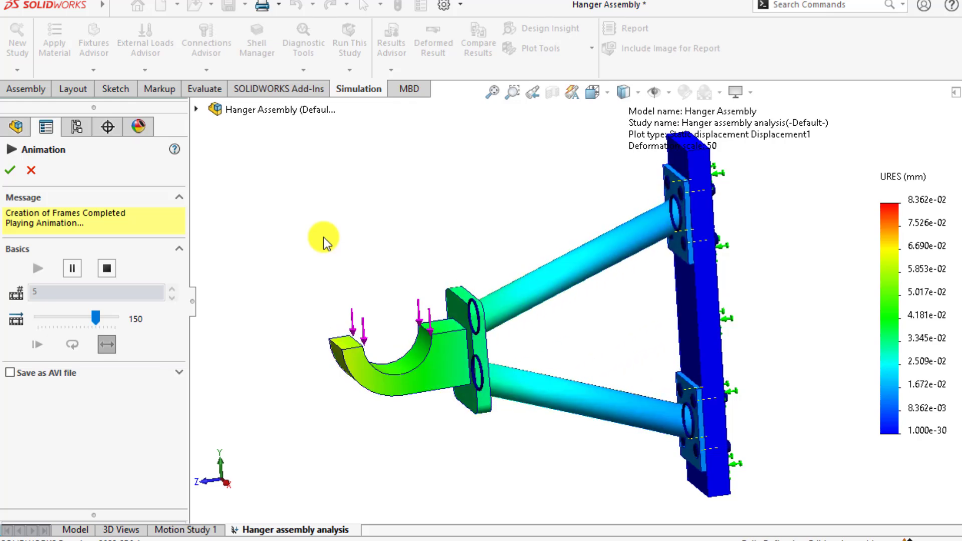
left_click(10, 170)
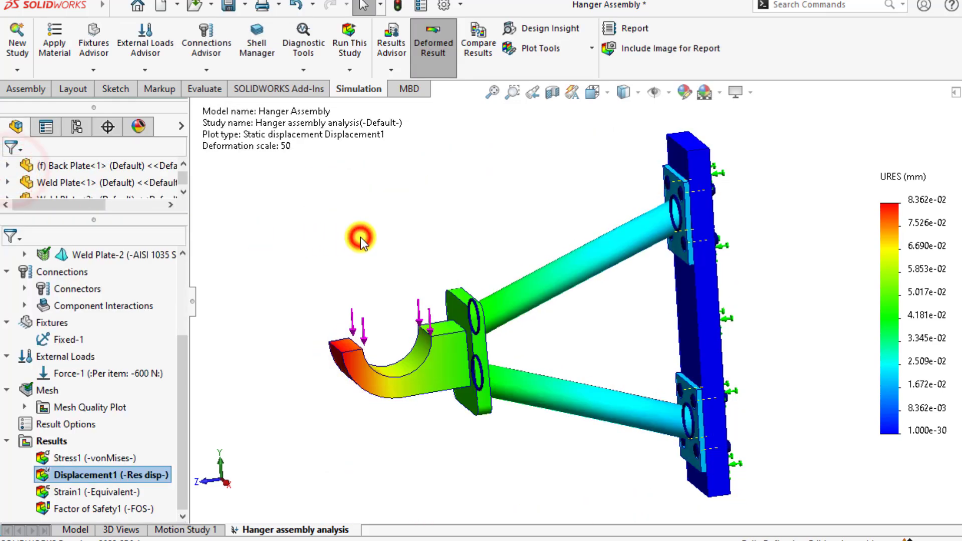
Step: Zoom and orbit the hanger to see the joints closer, then bring up the Results options
scroll(361, 238, "down", 3)
middle_click_drag(595, 334, 689, 211)
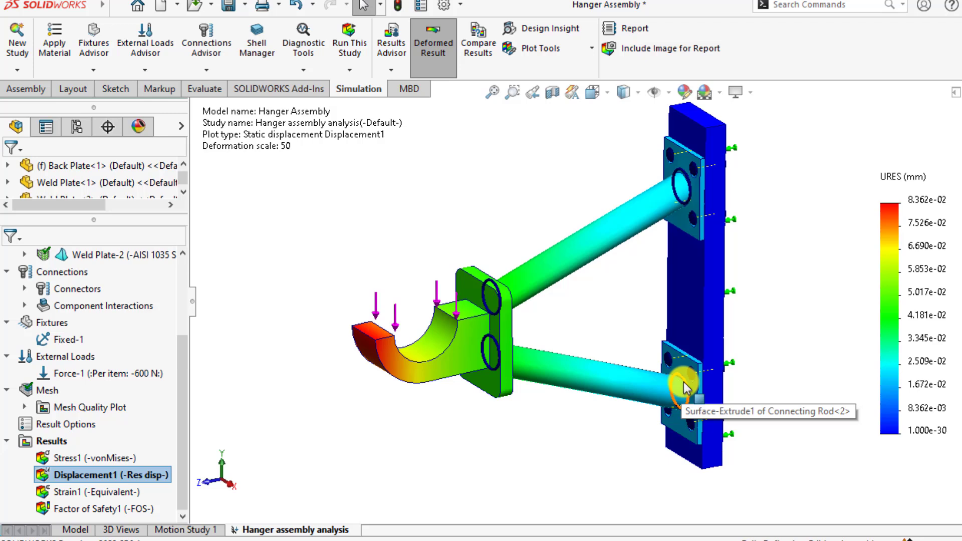
right_click(47, 446)
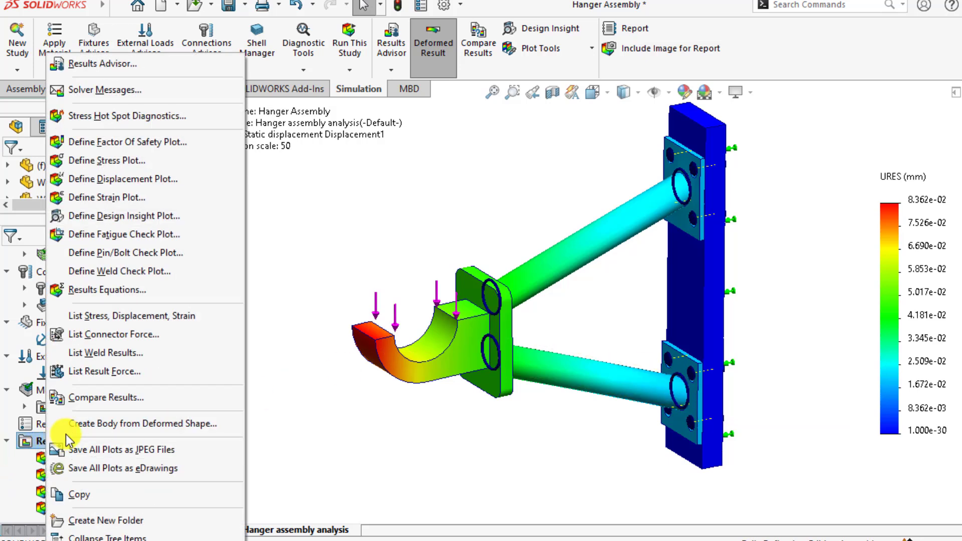
Step: List Edge Weld Connector-1 results with Min/Max visible, showing joint normal force up to 34,592 N/m
left_click(97, 354)
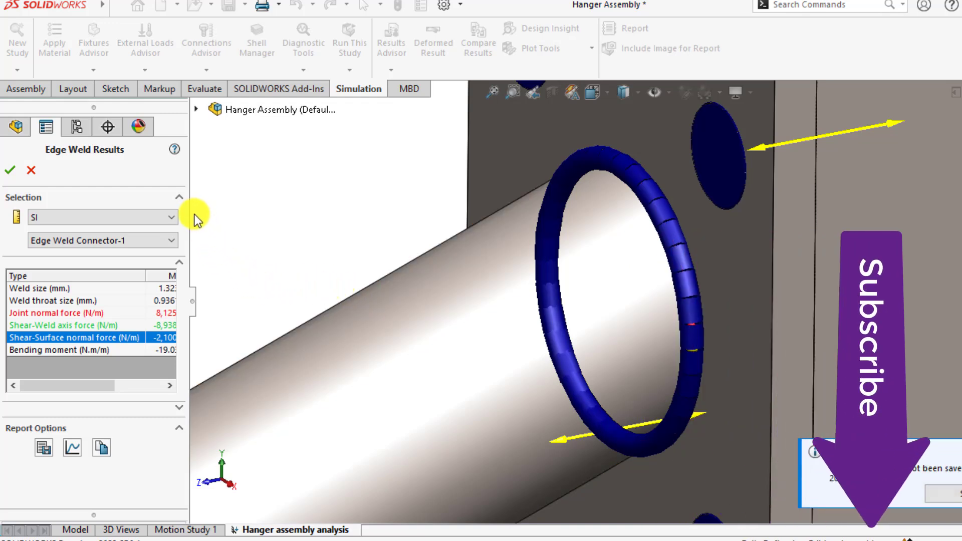
left_click_drag(190, 217, 320, 219)
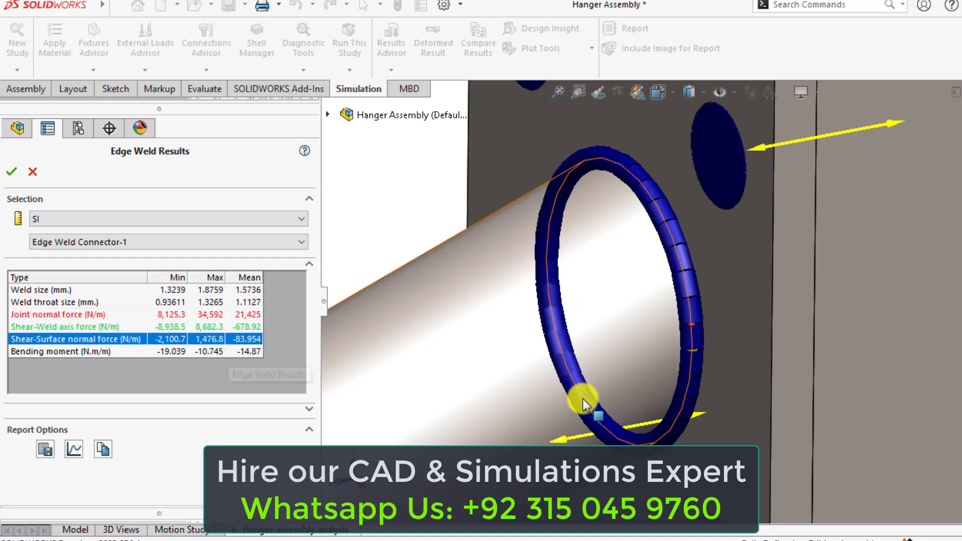
left_click(681, 346)
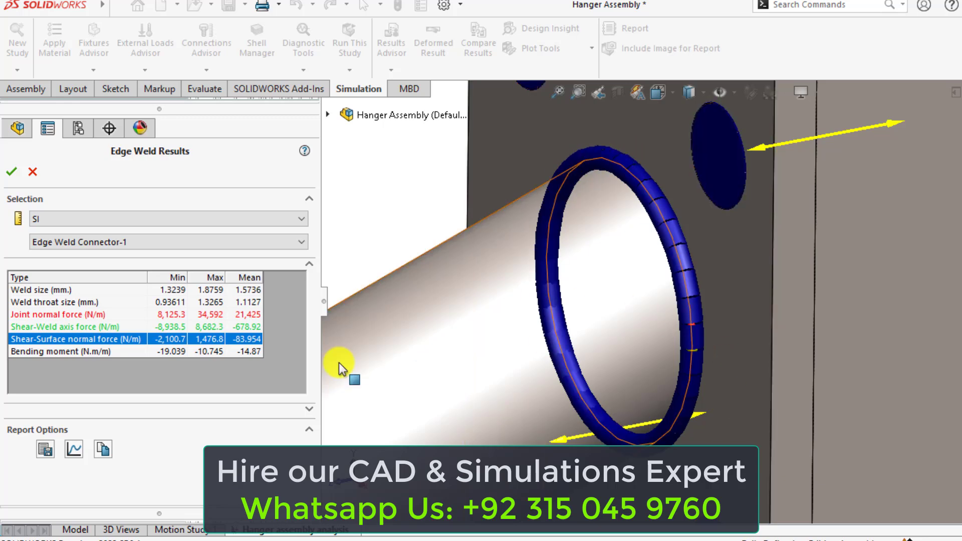
left_click(75, 449)
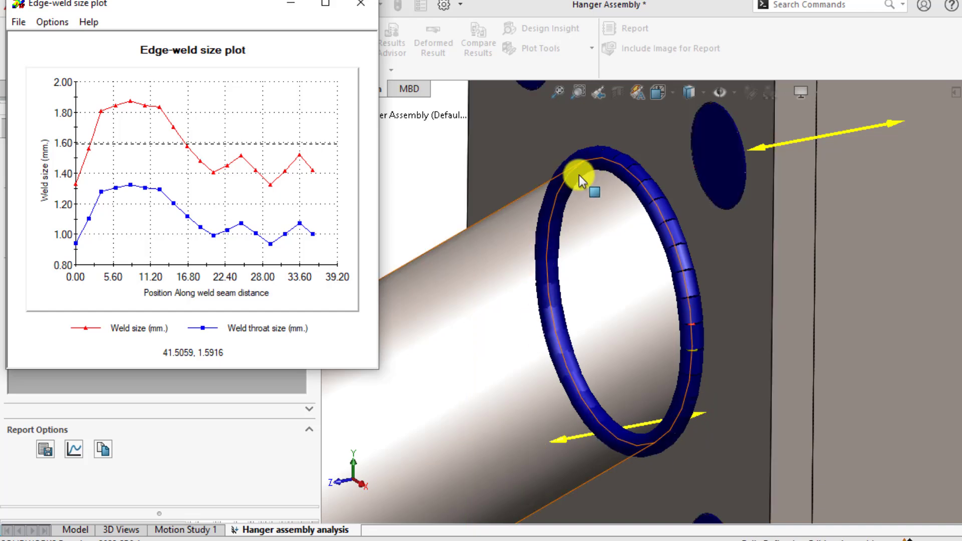
left_click(361, 9)
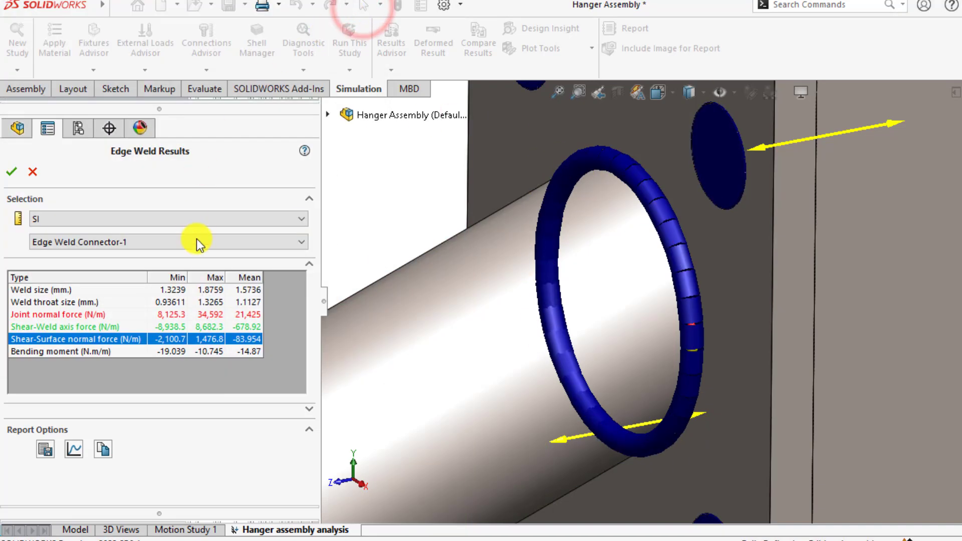
Step: Review edge weld results for Connectors 2, 3 and 4 in turn, ending on Connector-4
left_click(289, 244)
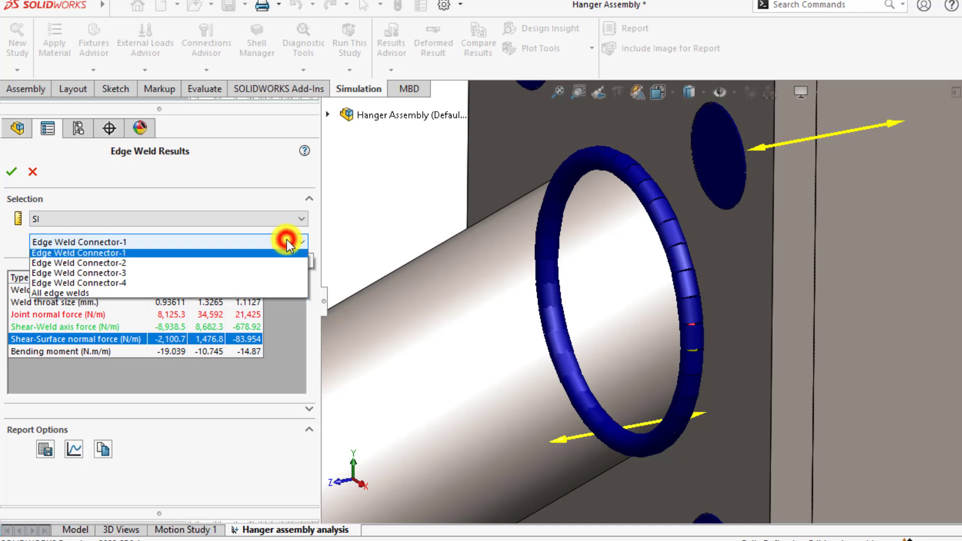
left_click(130, 267)
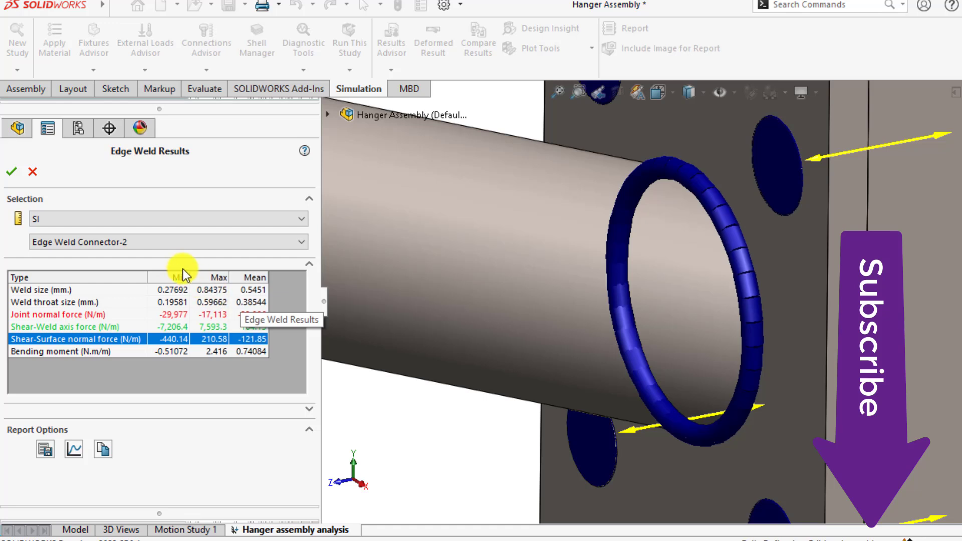
left_click(160, 242)
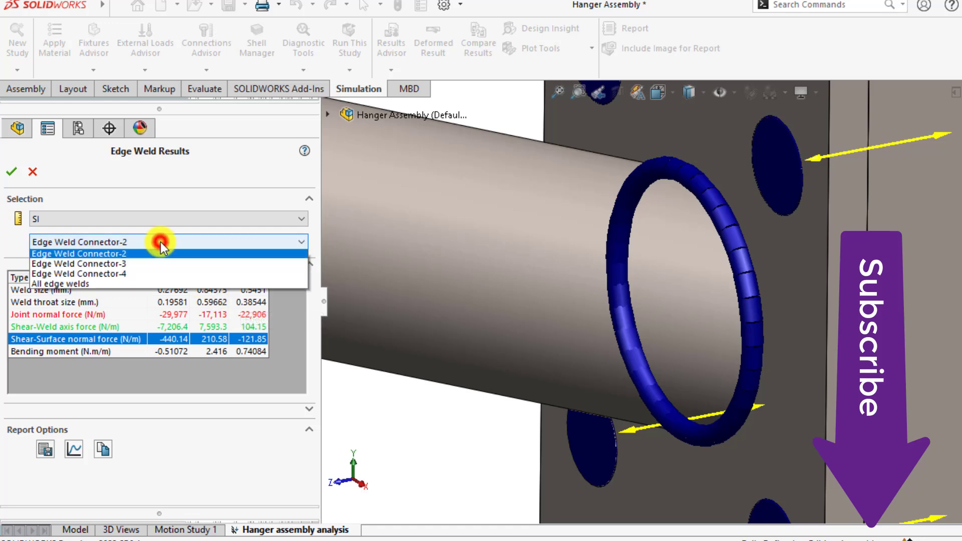
left_click(122, 276)
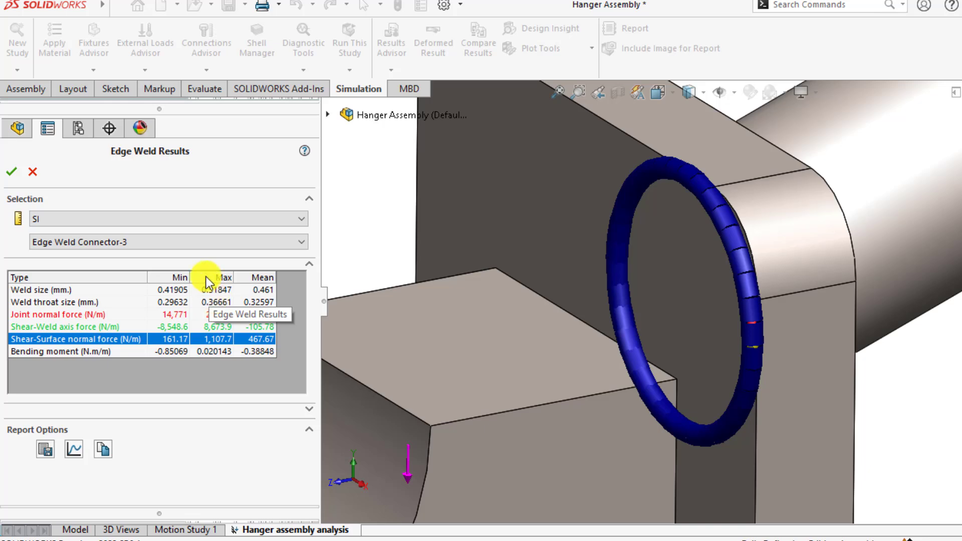
left_click(200, 245)
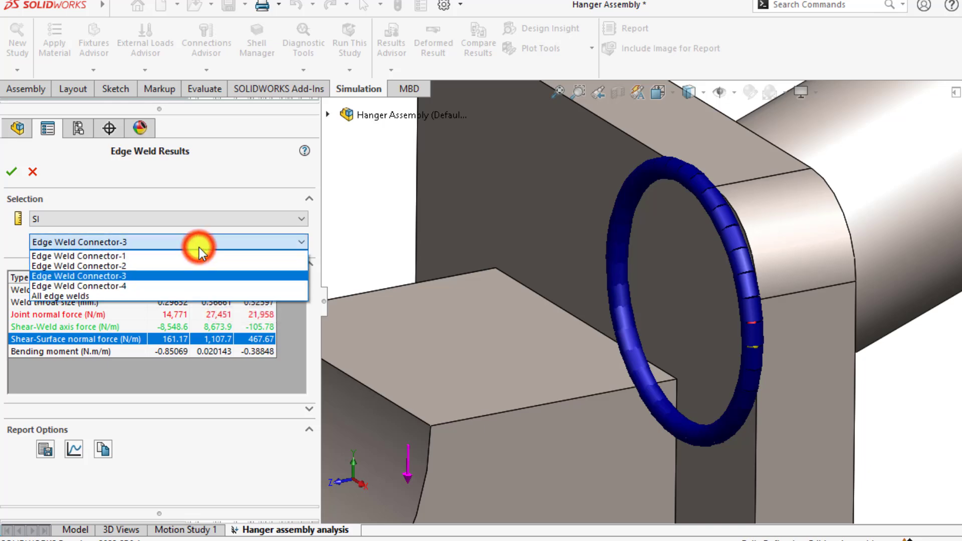
left_click(123, 285)
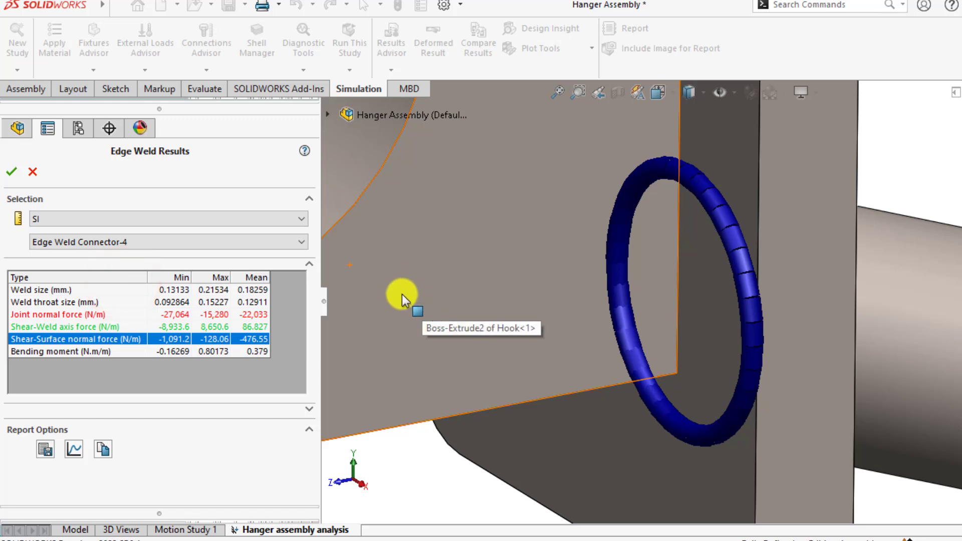
left_click(133, 242)
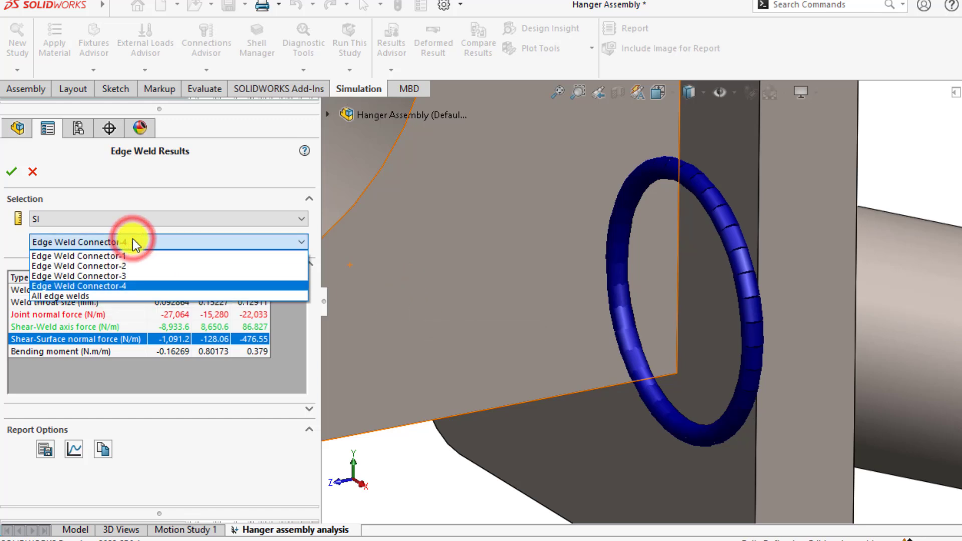
Step: Show combined results for all edge welds and scroll to Stress Values At Critical Location
left_click(65, 296)
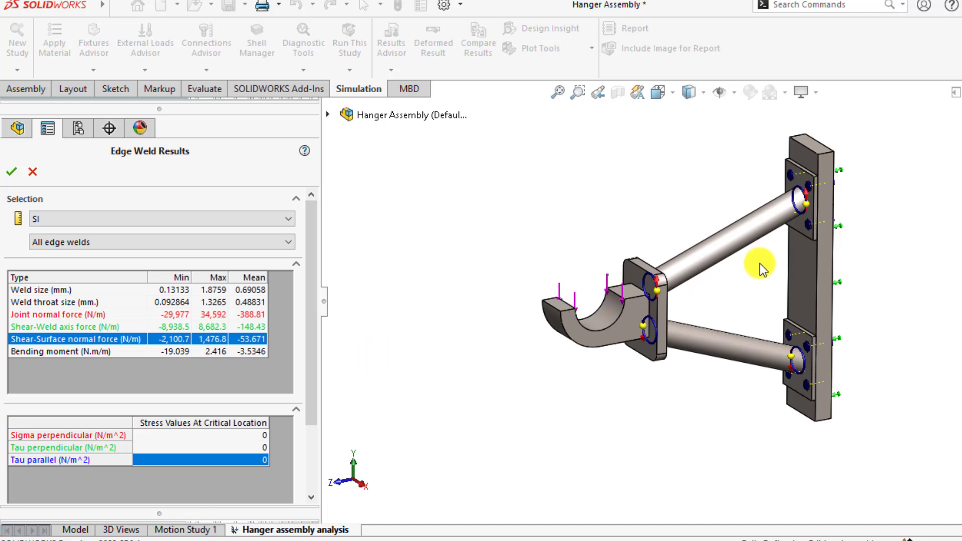
scroll(759, 258, "up", 5)
scroll(678, 287, "down", 15)
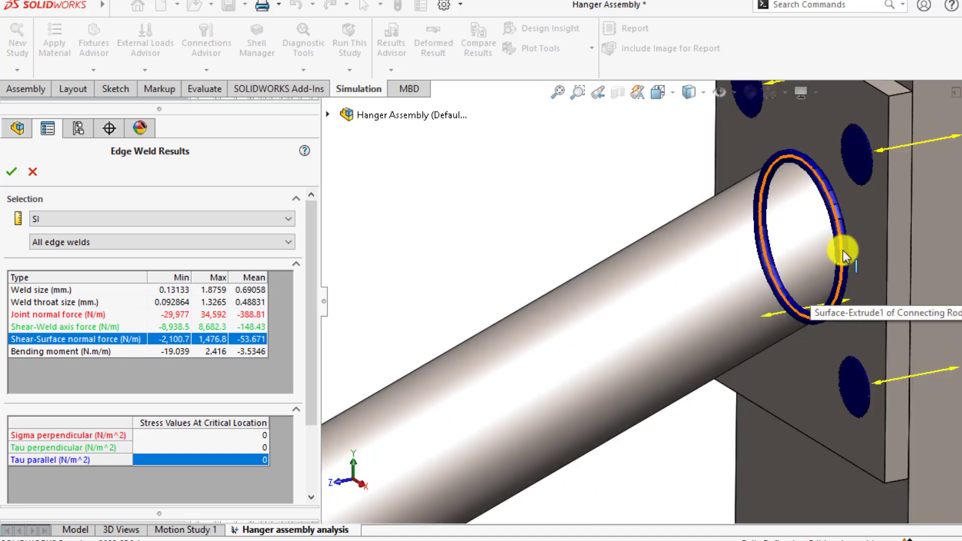
scroll(843, 253, "up", 3)
scroll(841, 251, "up", 3)
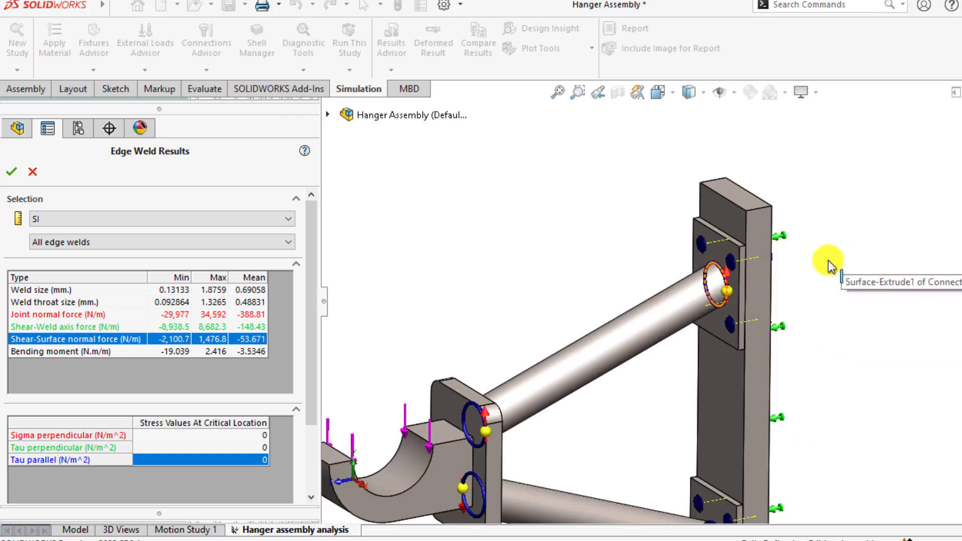
scroll(509, 443, "down", 1)
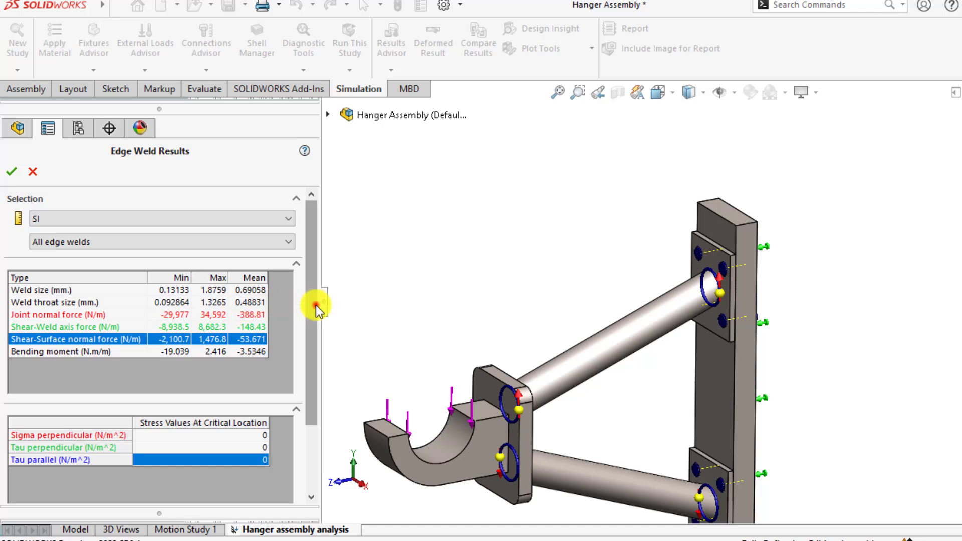
left_click_drag(314, 304, 314, 415)
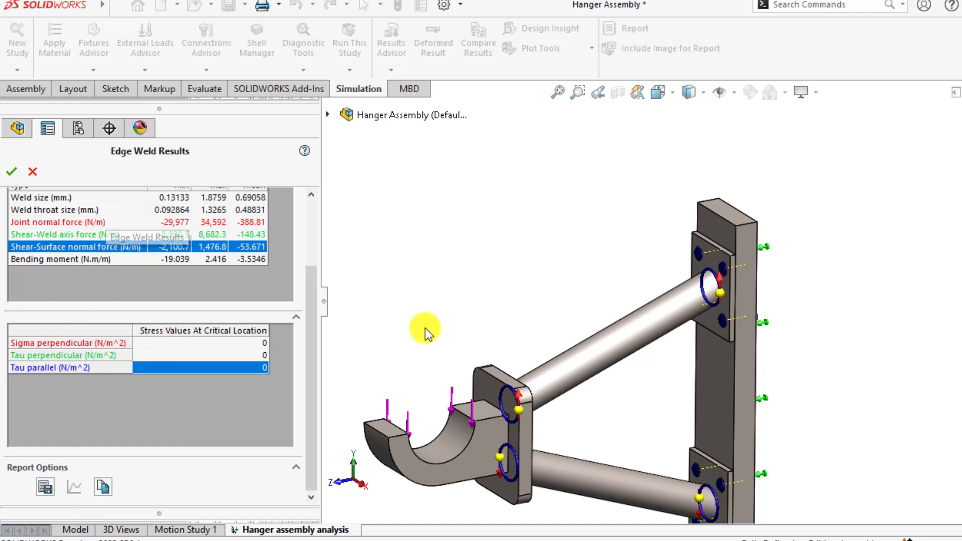
middle_click_drag(644, 389, 655, 401, "ctrl")
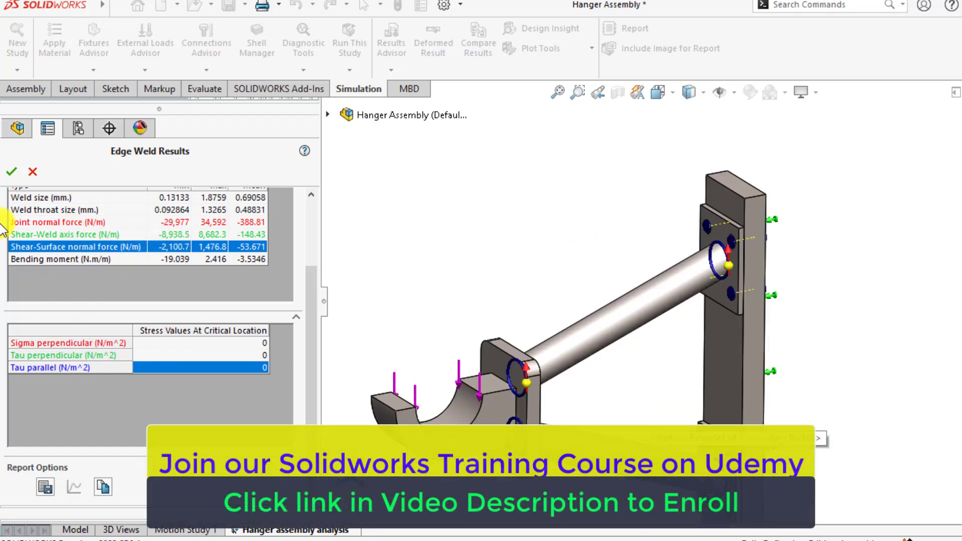
Step: Close Edge Weld Results and zoom around the rod-to-plate weld on Displacement1
left_click(12, 171)
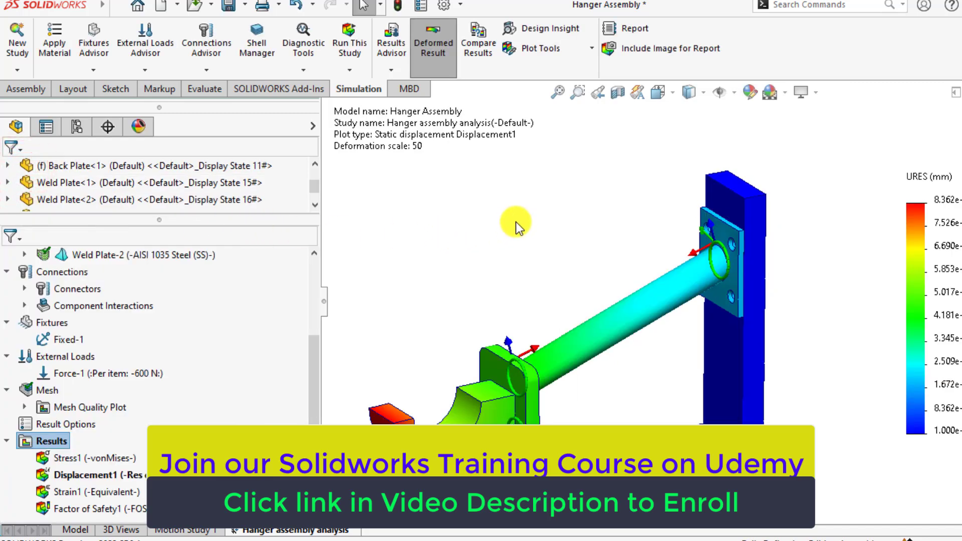
scroll(516, 221, "up", 3)
scroll(621, 347, "down", 3)
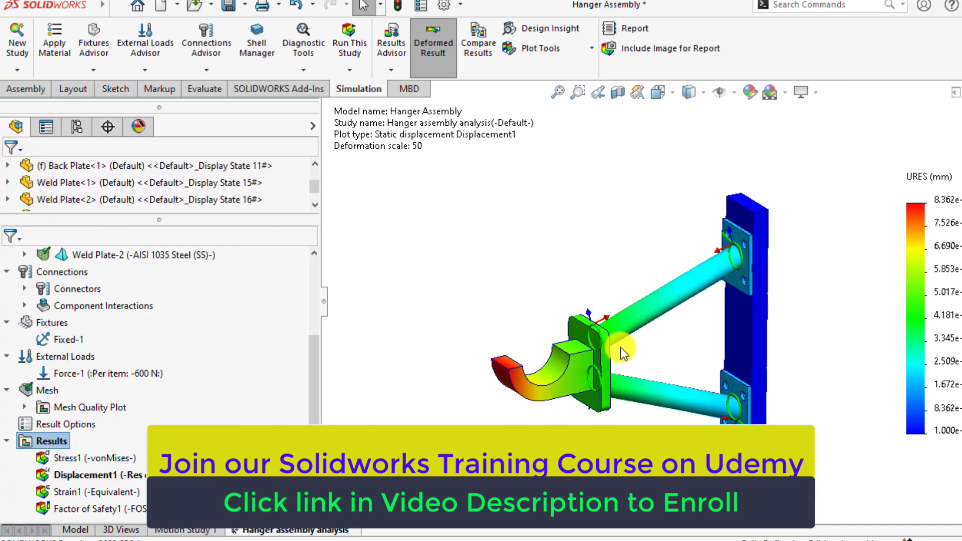
scroll(697, 299, "down", 1)
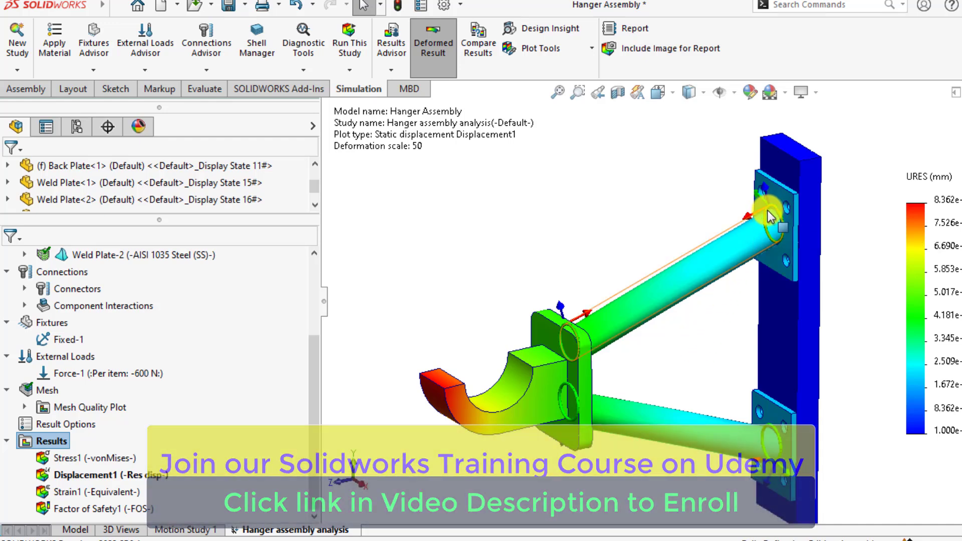
scroll(769, 213, "down", 5)
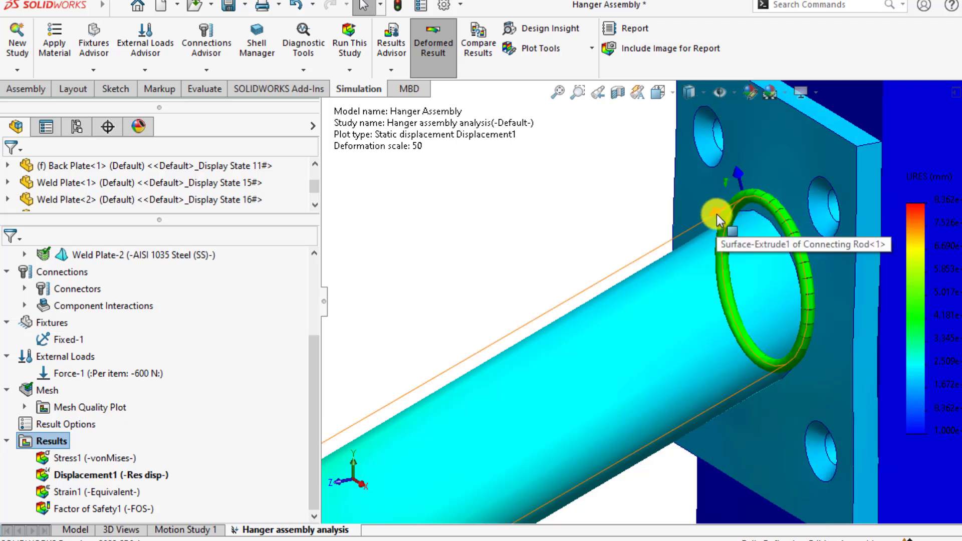
scroll(717, 215, "up", 5)
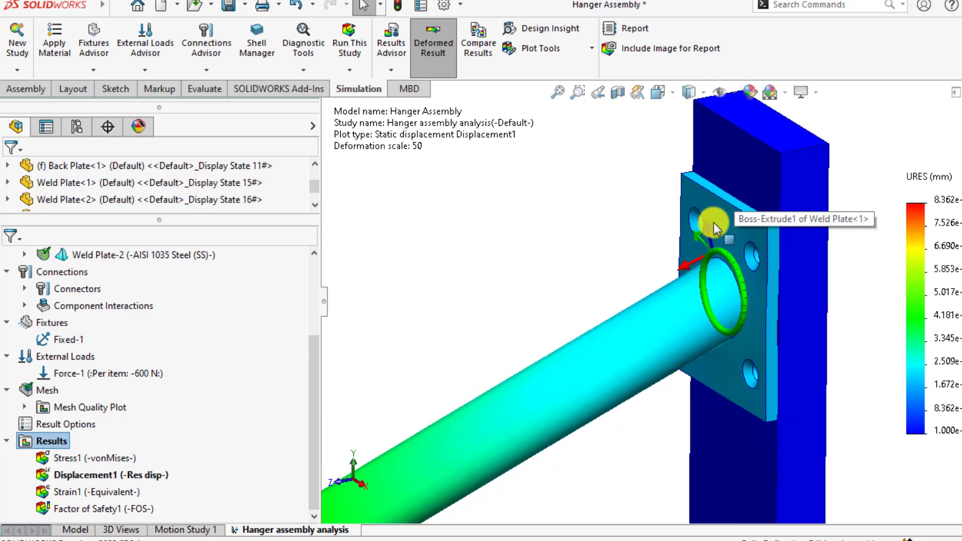
scroll(708, 223, "up", 3)
scroll(708, 222, "up", 2)
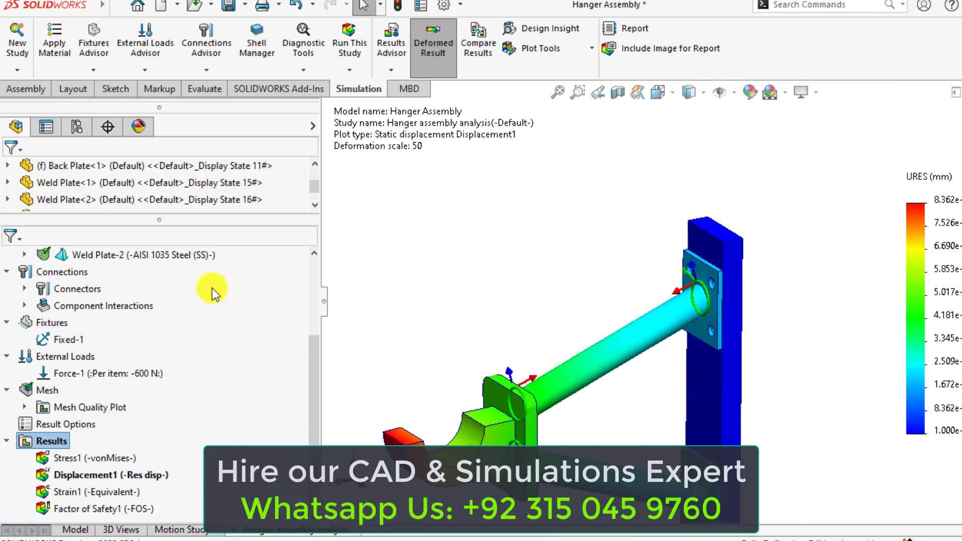
Step: List the connector forces from the Results menu
right_click(37, 440)
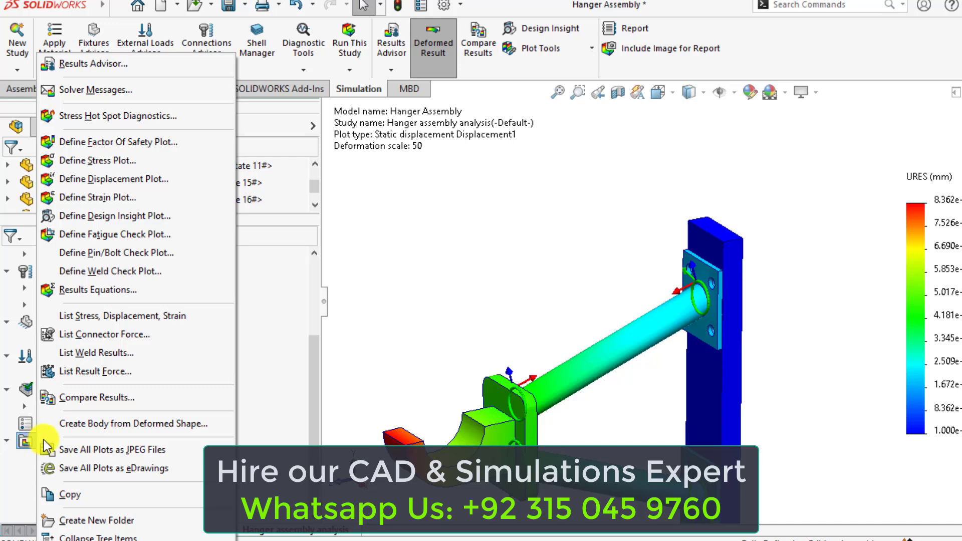
left_click(125, 335)
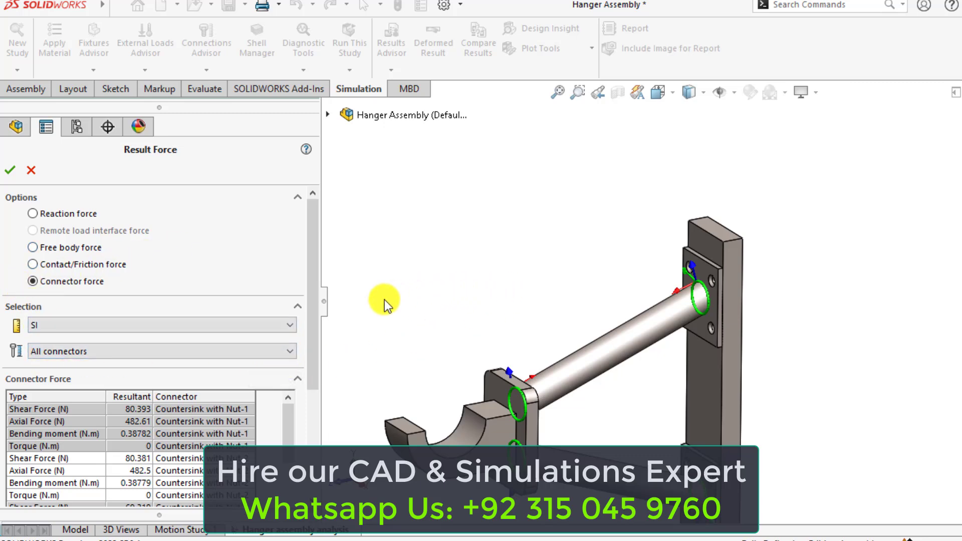
left_click_drag(315, 310, 313, 334)
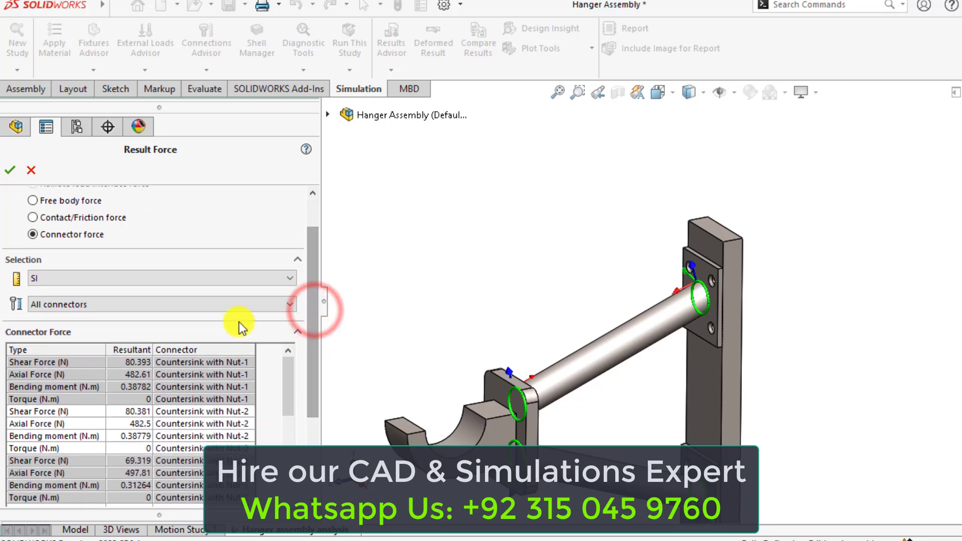
Step: Show forces for Countersink with Nut-1: 80.393 N shear, 482.61 N axial
left_click(230, 301)
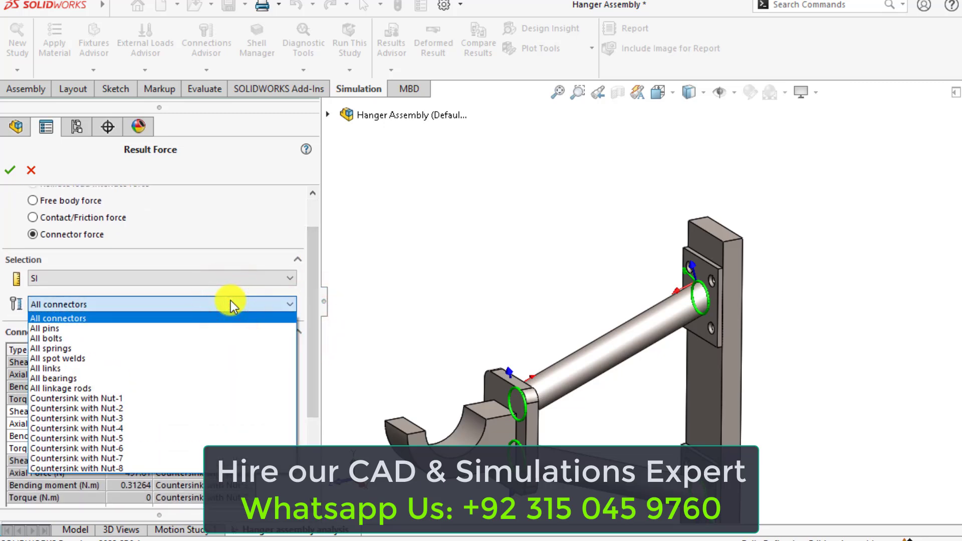
left_click(104, 400)
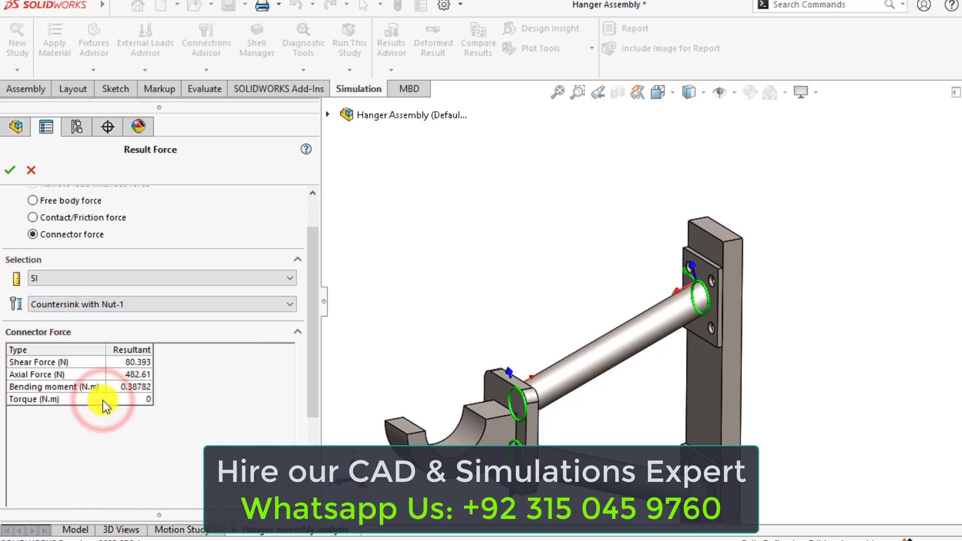
scroll(475, 294, "up", 5)
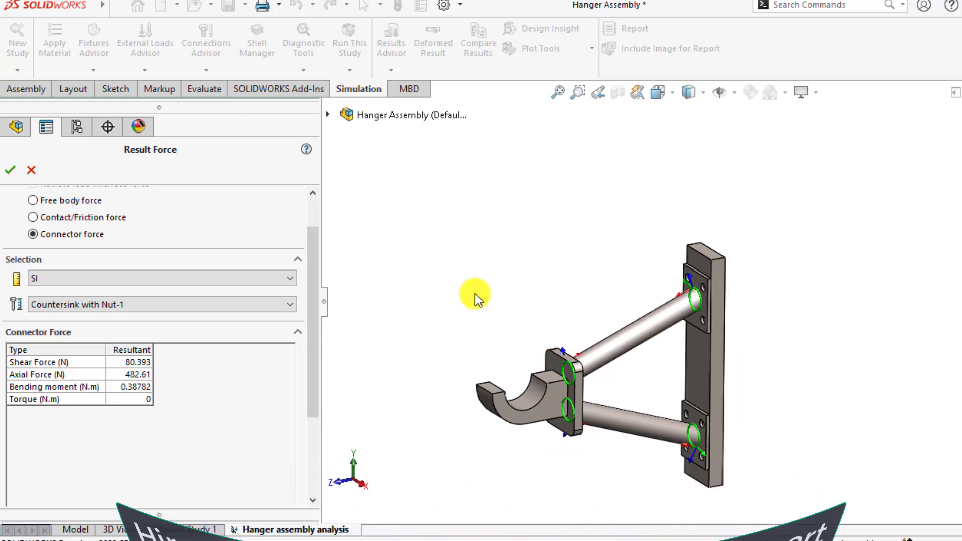
scroll(605, 370, "down", 4)
scroll(657, 383, "down", 2)
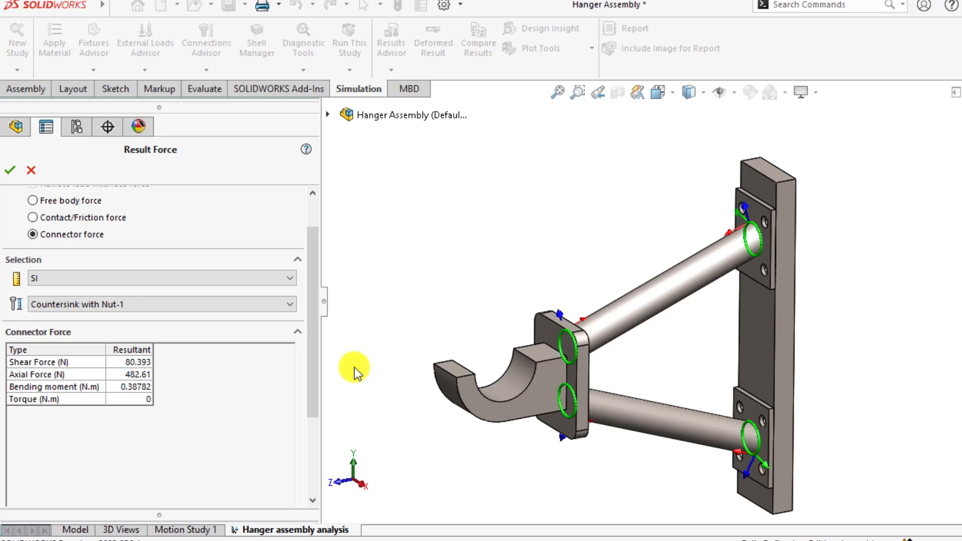
left_click_drag(318, 368, 311, 225)
Step: Review Countersink with Nut-6 forces (75.114 N shear, 443.66 N axial), then close the listing
left_click(133, 353)
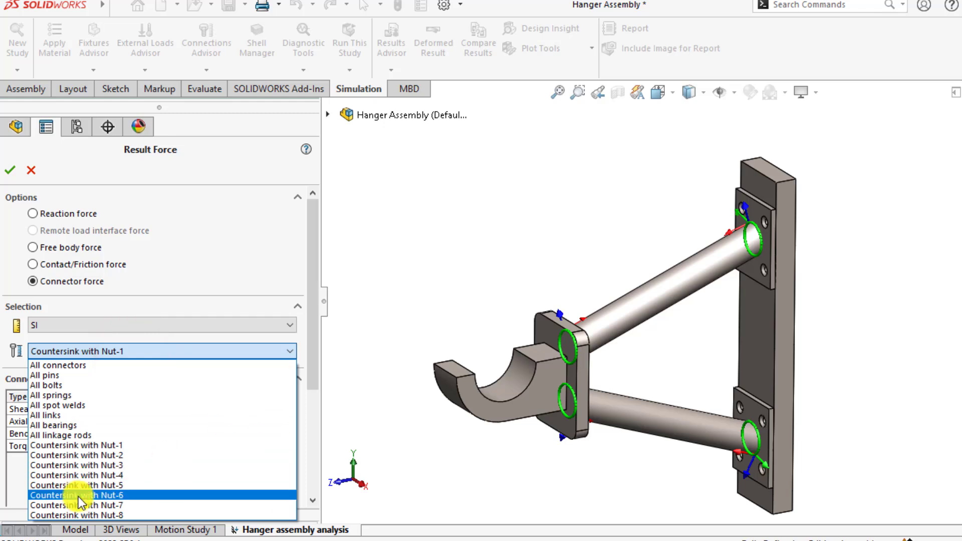
left_click(77, 496)
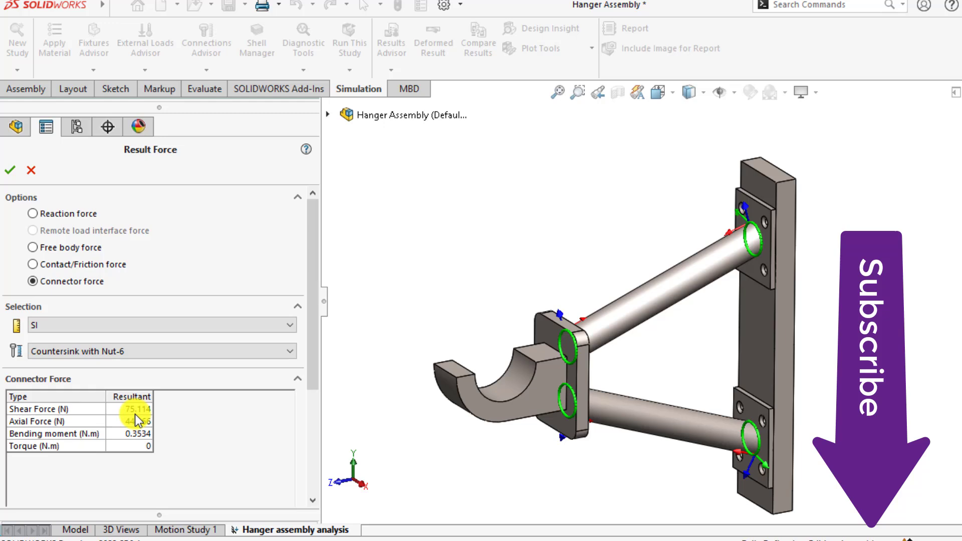
left_click(10, 170)
Step: Animate the Displacement1 plot to play back the deforming hanger
left_click(508, 269)
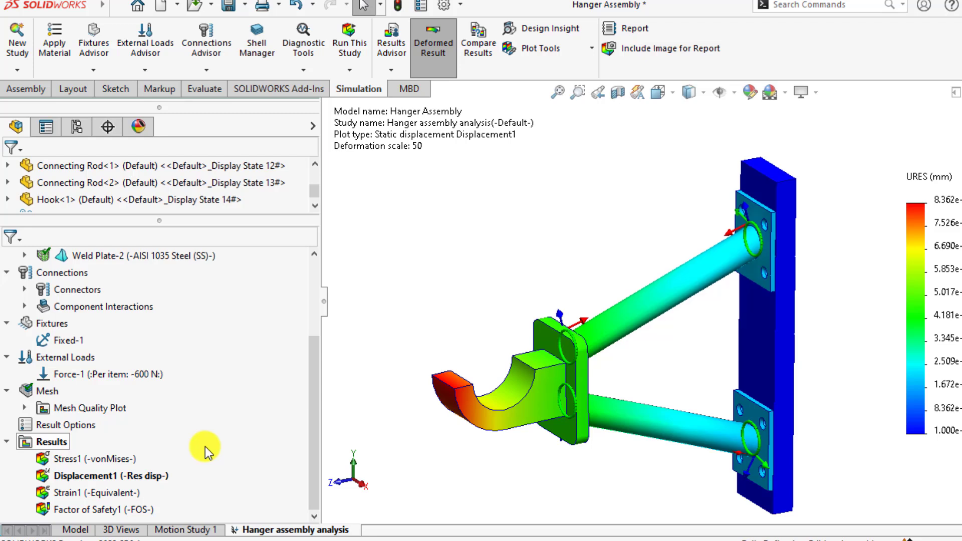
right_click(130, 476)
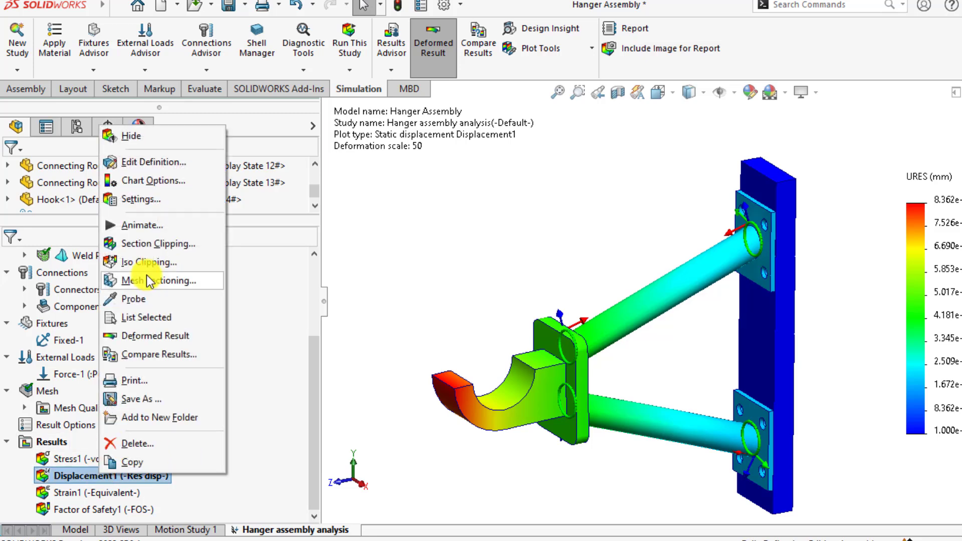
left_click(154, 224)
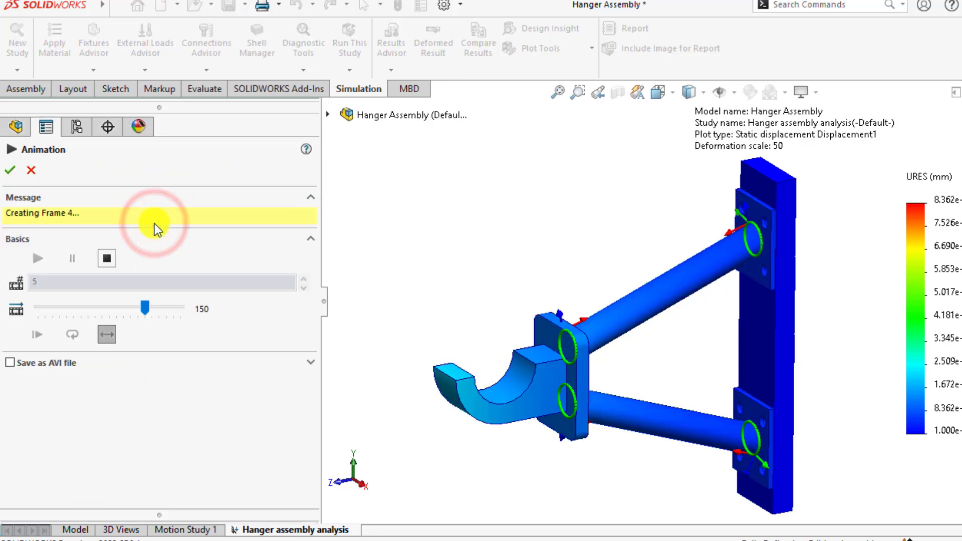